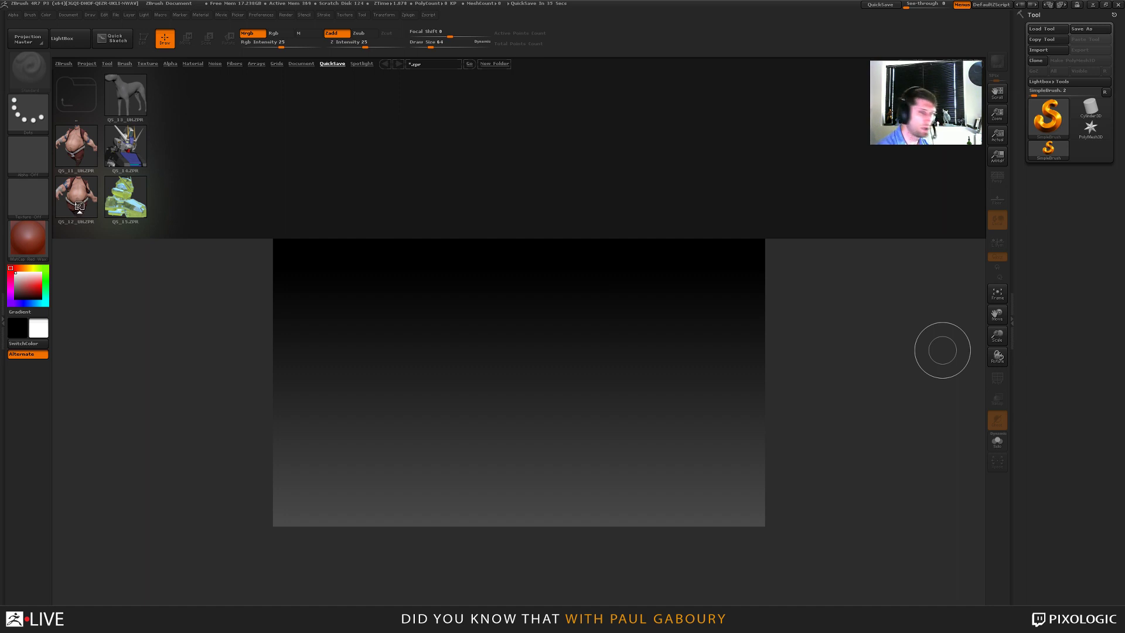
# Load the Earthquake quicksave project from LightBox and rotate the fighter model slightly.
pyautogui.click(80, 205)
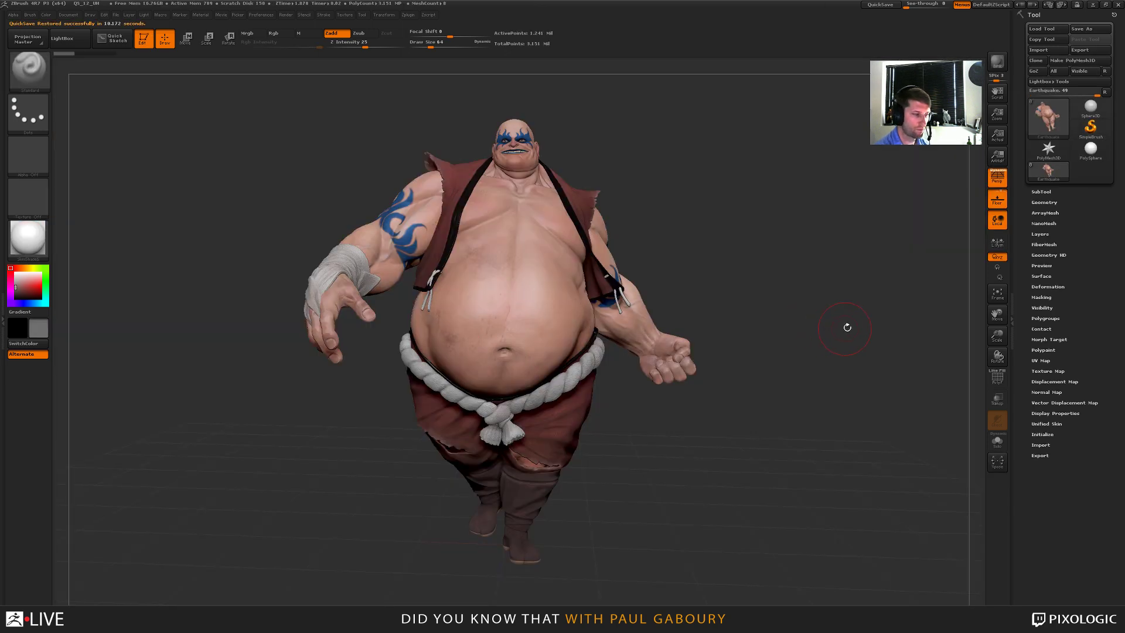
pyautogui.moveTo(847, 327); pyautogui.dragTo(815, 302)
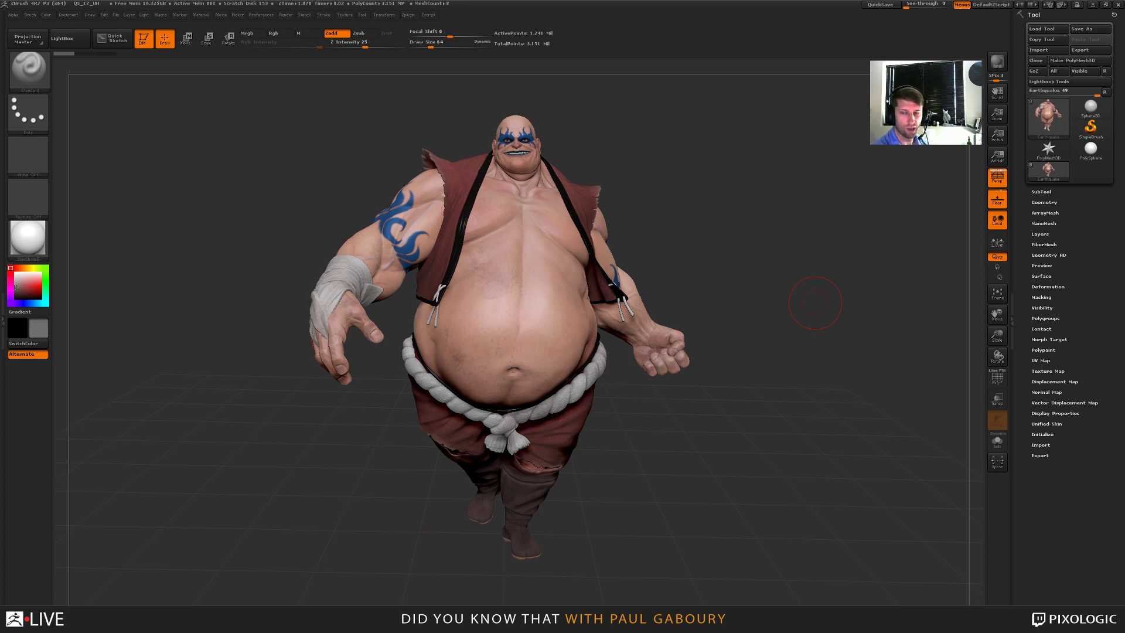
# Turn the character to a new angle and bring up the ZPlugin menu.
pyautogui.moveTo(686, 268); pyautogui.dragTo(740, 290)
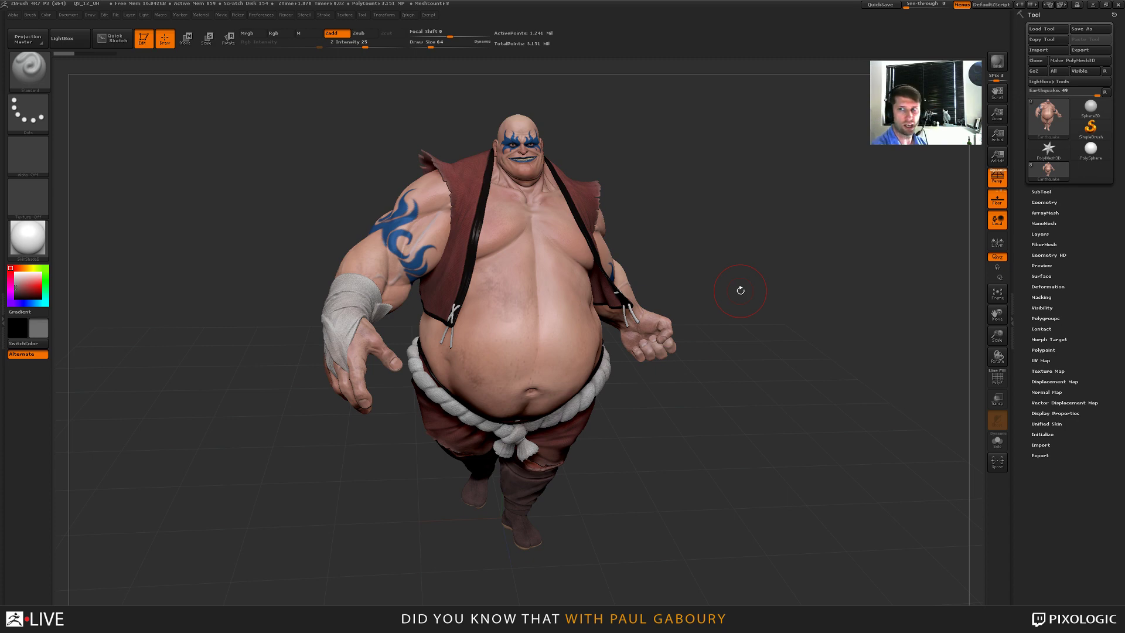
pyautogui.moveTo(740, 292); pyautogui.dragTo(721, 279)
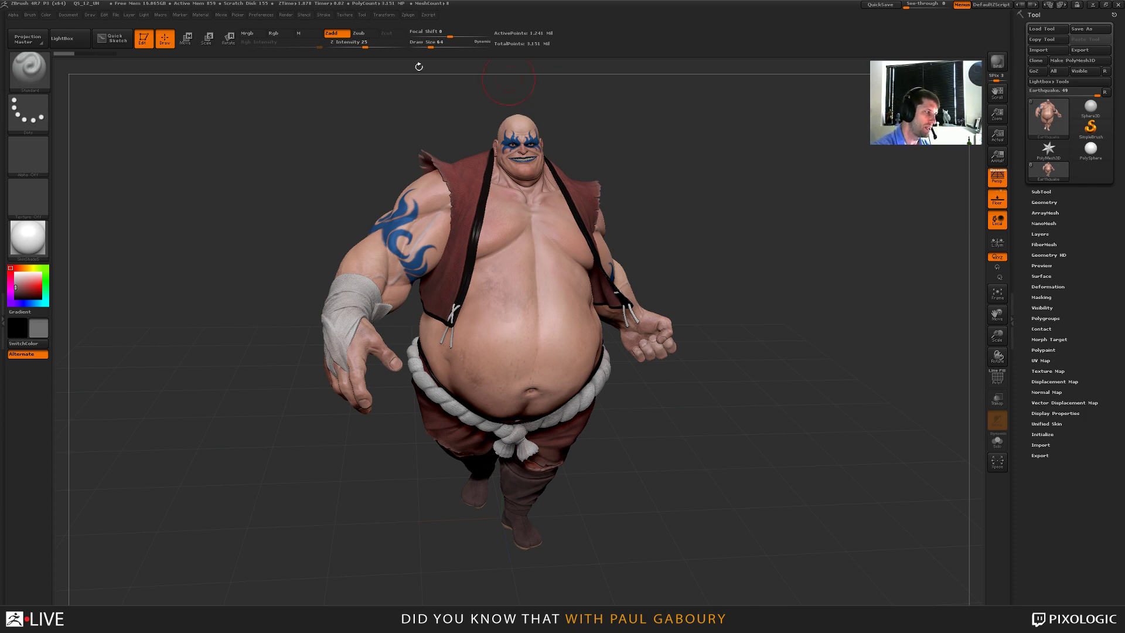
pyautogui.click(411, 19)
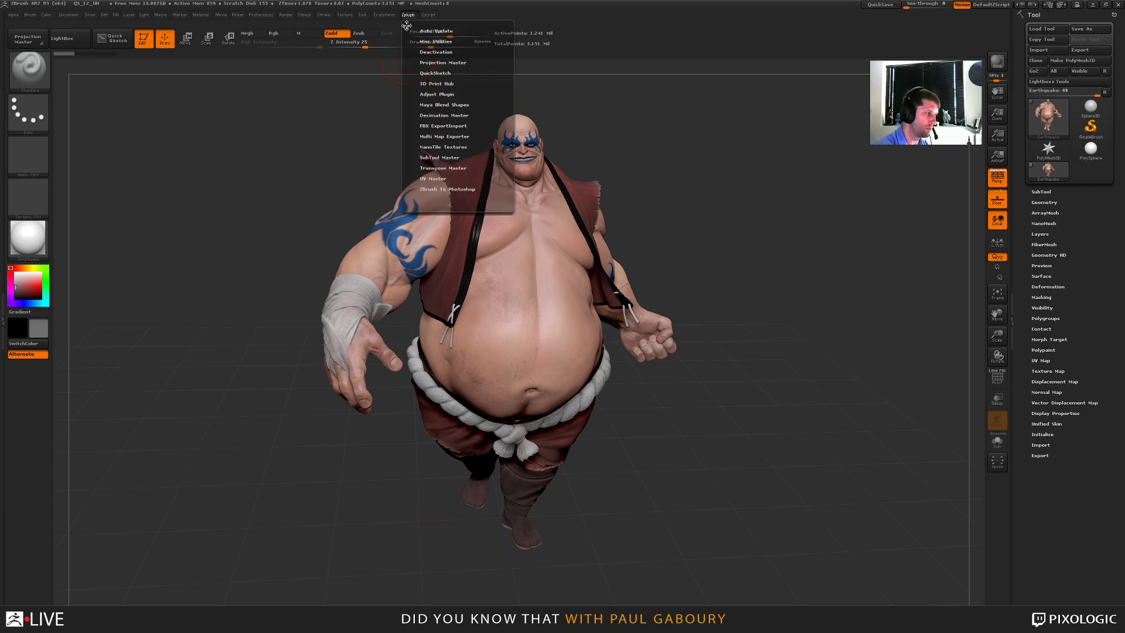
# Dock the ZPlugin menu in the right tray and expand ZBrush To Photoshop's pass controls.
pyautogui.moveTo(406, 26); pyautogui.dragTo(1060, 193)
pyautogui.click(1073, 185)
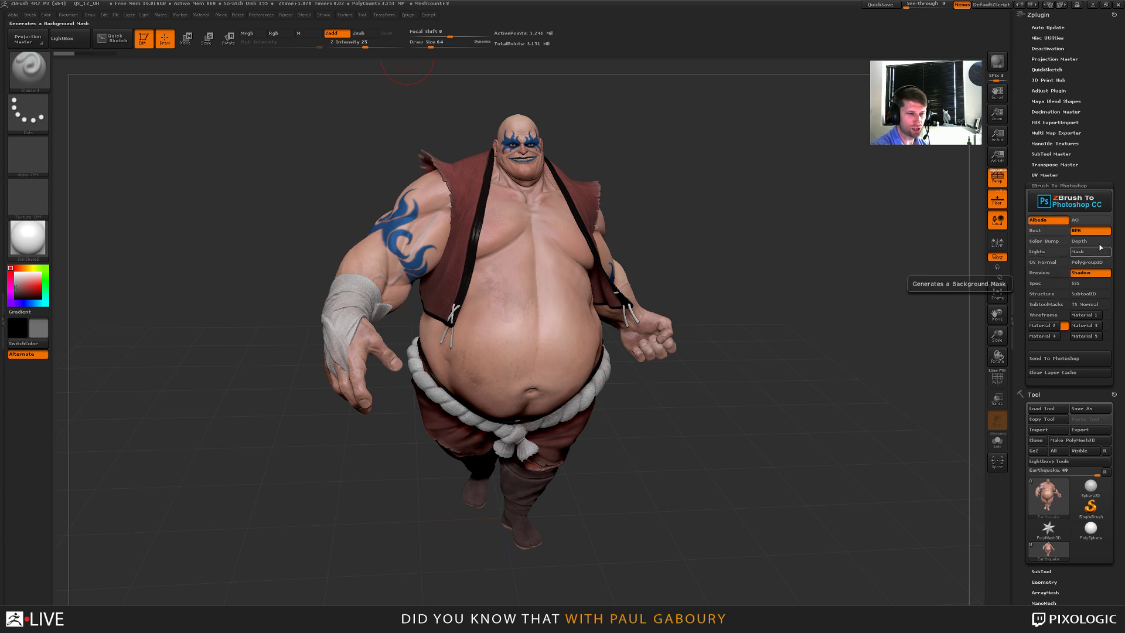
pyautogui.click(1042, 325)
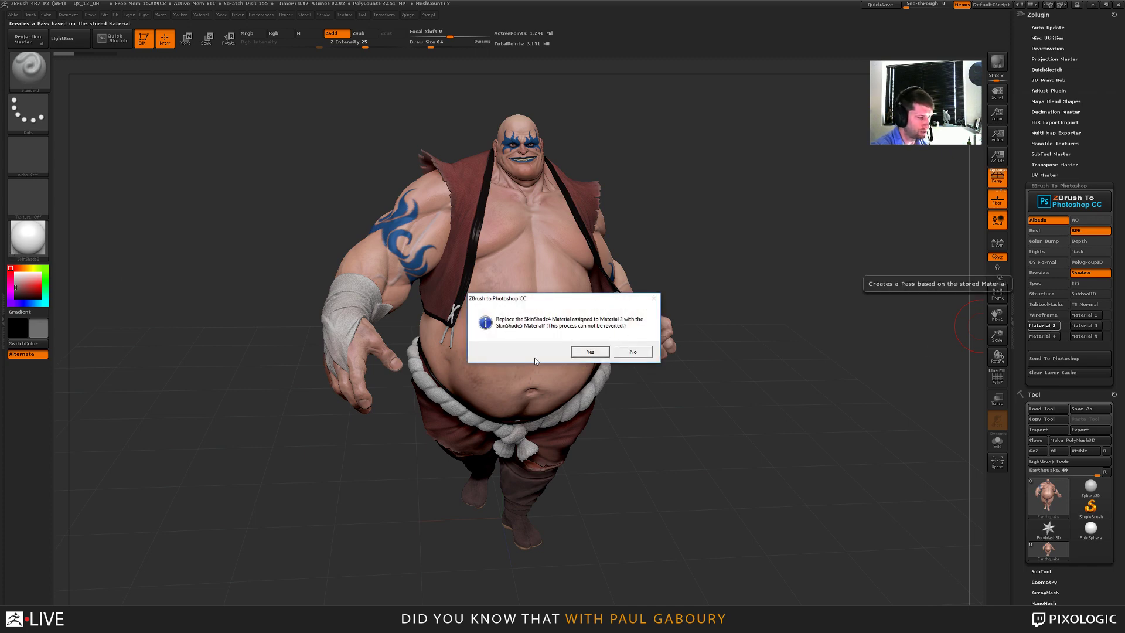
pyautogui.click(590, 352)
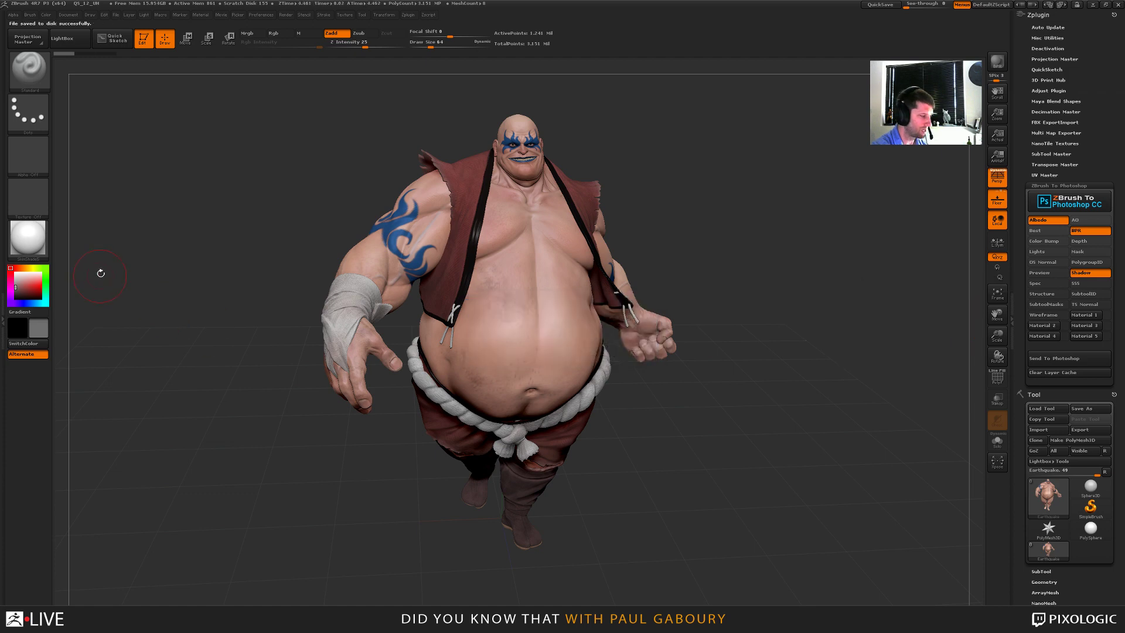
# Apply the ReflectedMap material, assign it to the Material 2 pass, and enable that pass.
pyautogui.click(29, 237)
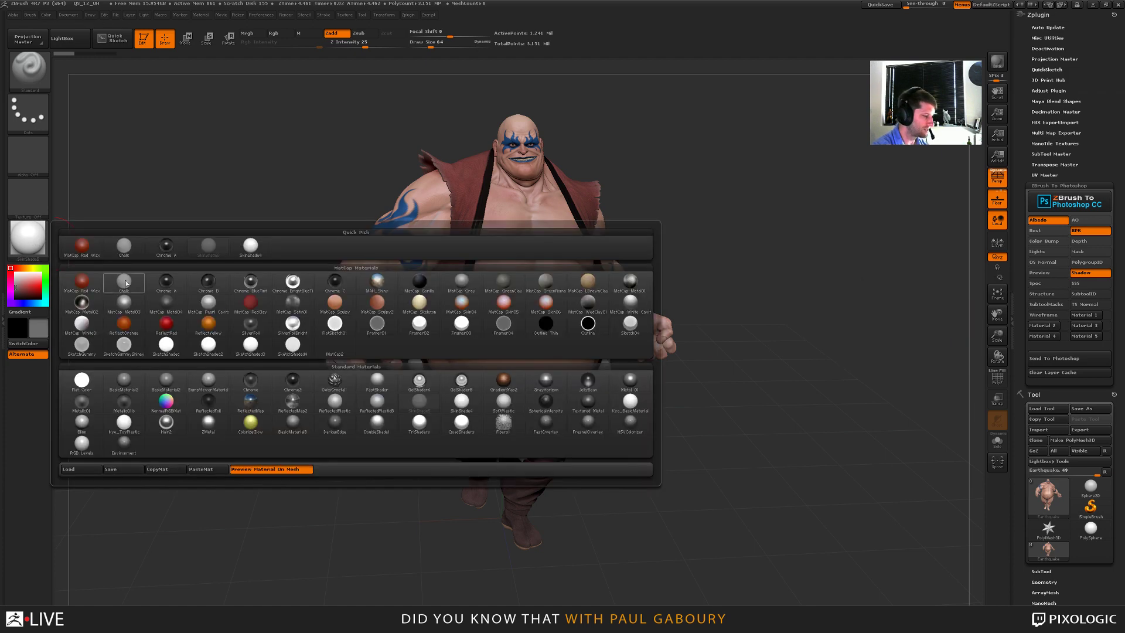
pyautogui.click(250, 401)
pyautogui.click(1043, 326)
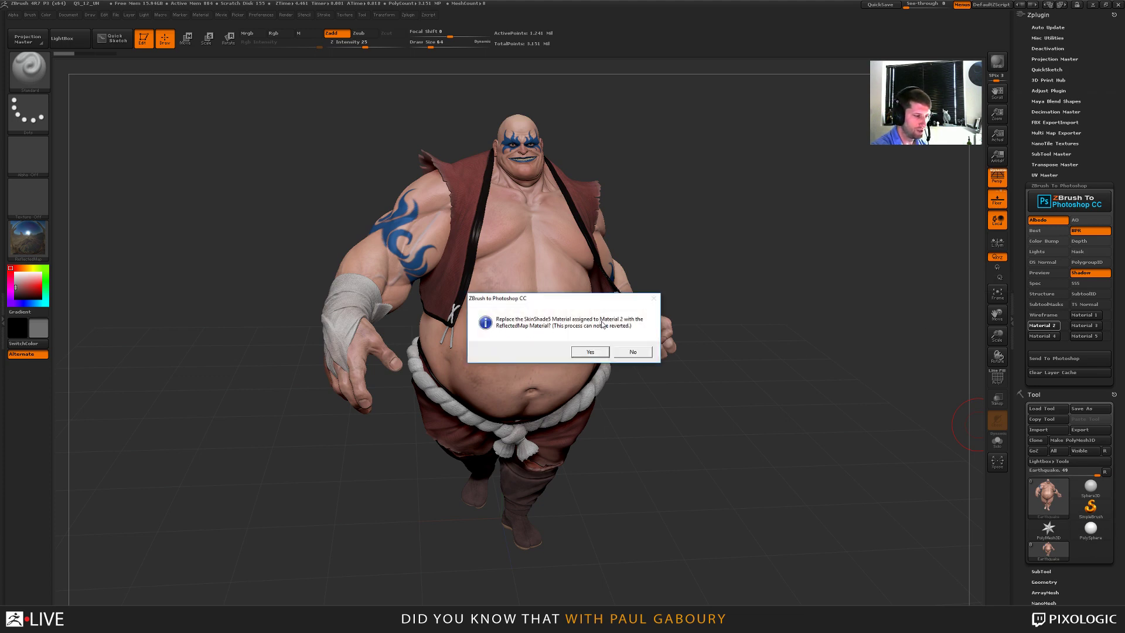
pyautogui.click(587, 351)
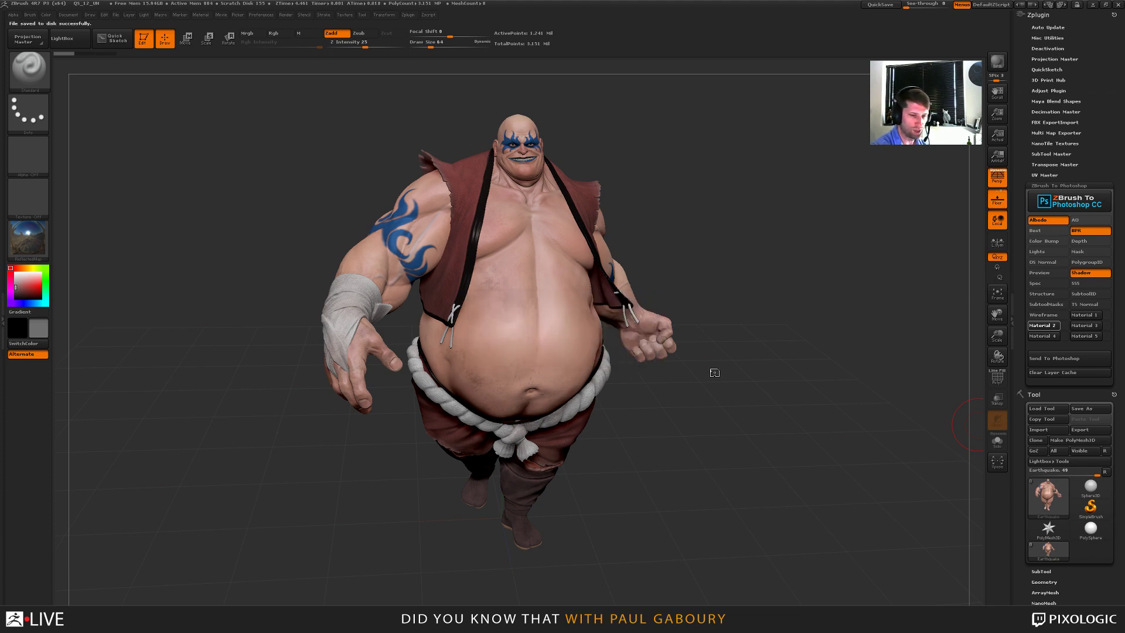
pyautogui.click(1064, 326)
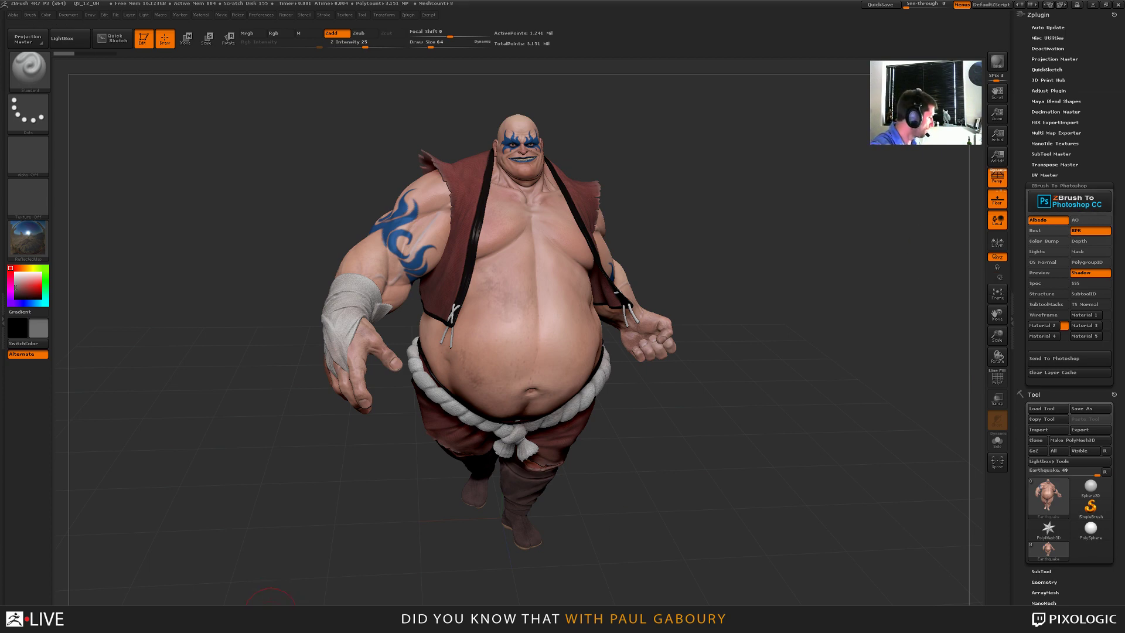
# Search 'pho' in Windows, launch Adobe Photoshop CC 2015.5, and switch to Firefox.
pyautogui.press('super+s')
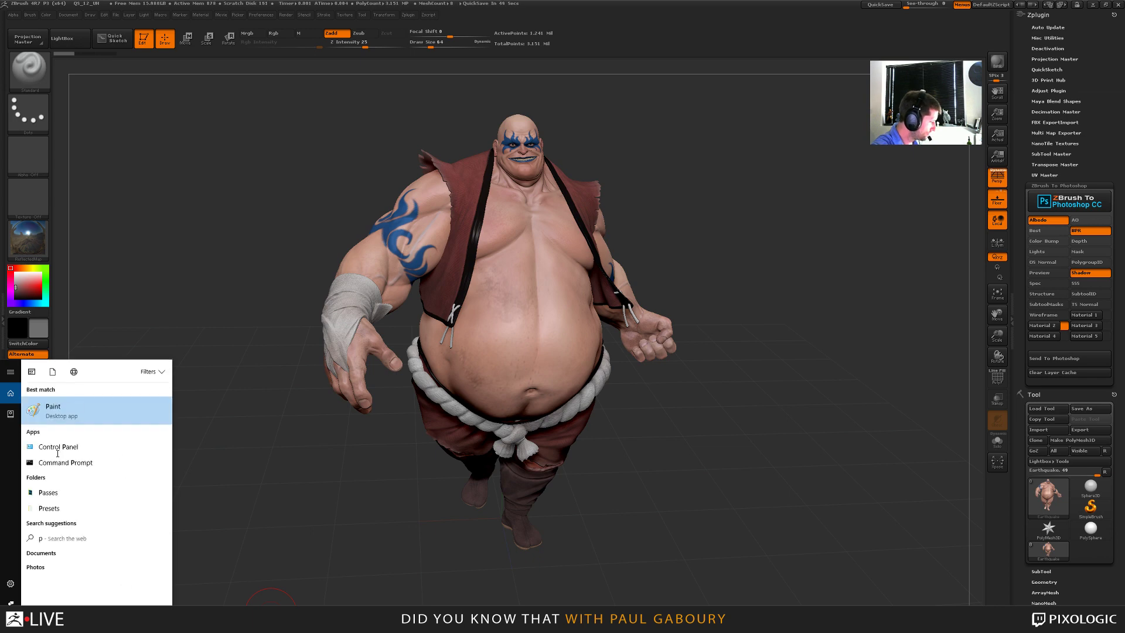
pyautogui.write('hopho')
pyautogui.press('BackSpace')
pyautogui.press('BackSpace')
pyautogui.press('BackSpace')
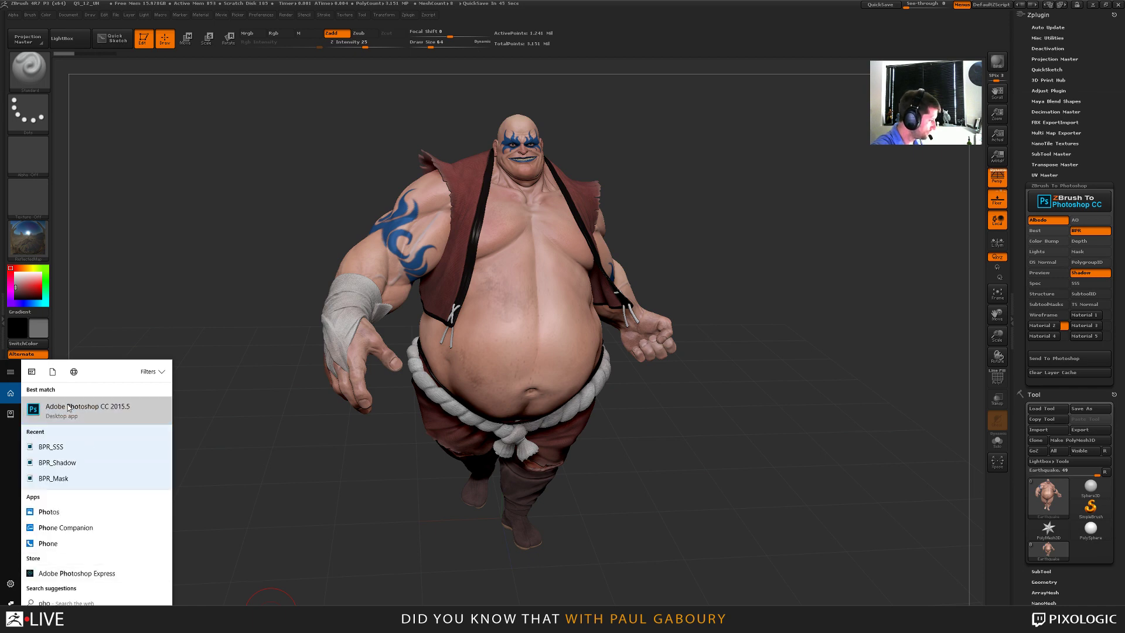
pyautogui.click(68, 407)
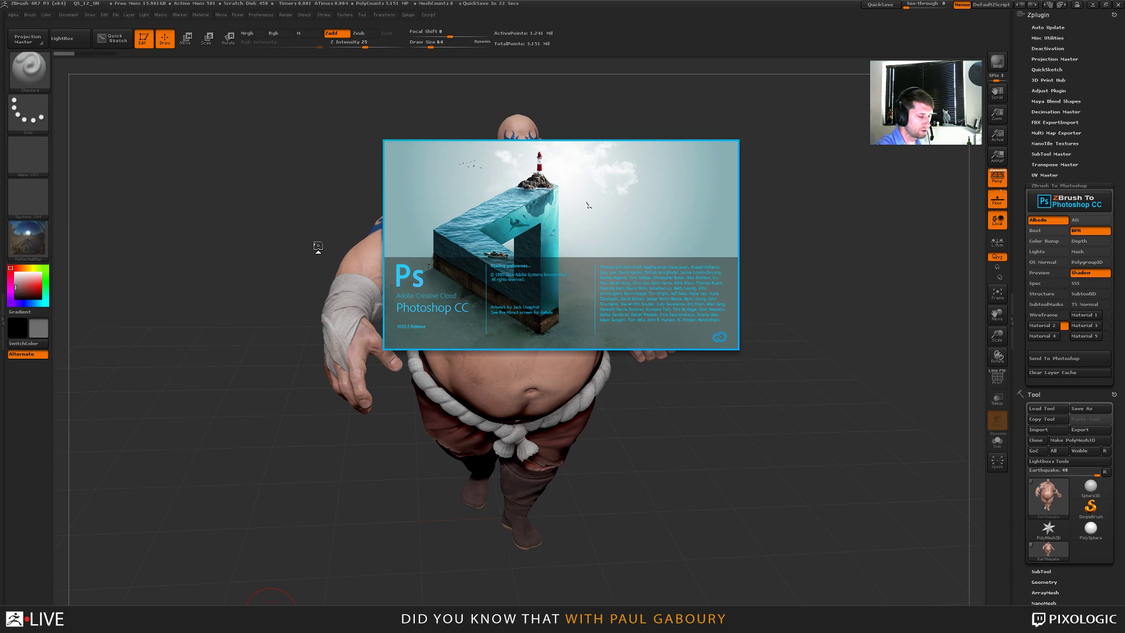
pyautogui.hotkey('alt', 'Tab')
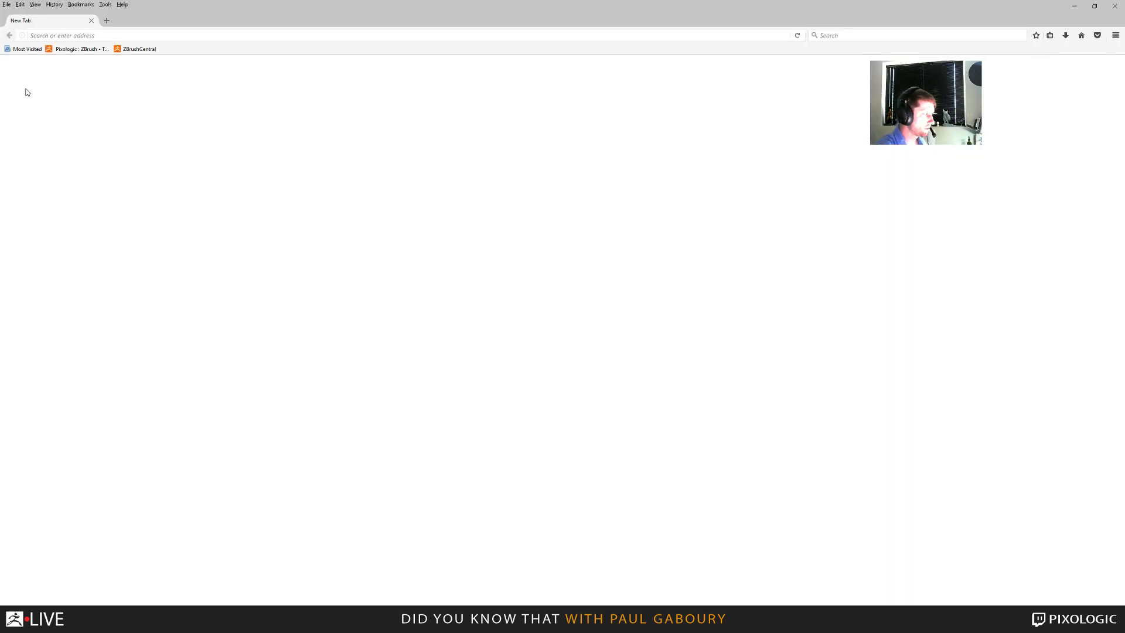
# Go from the Pixologic homepage through Get Help > Download Center to ZBrush Plugins.
pyautogui.click(69, 50)
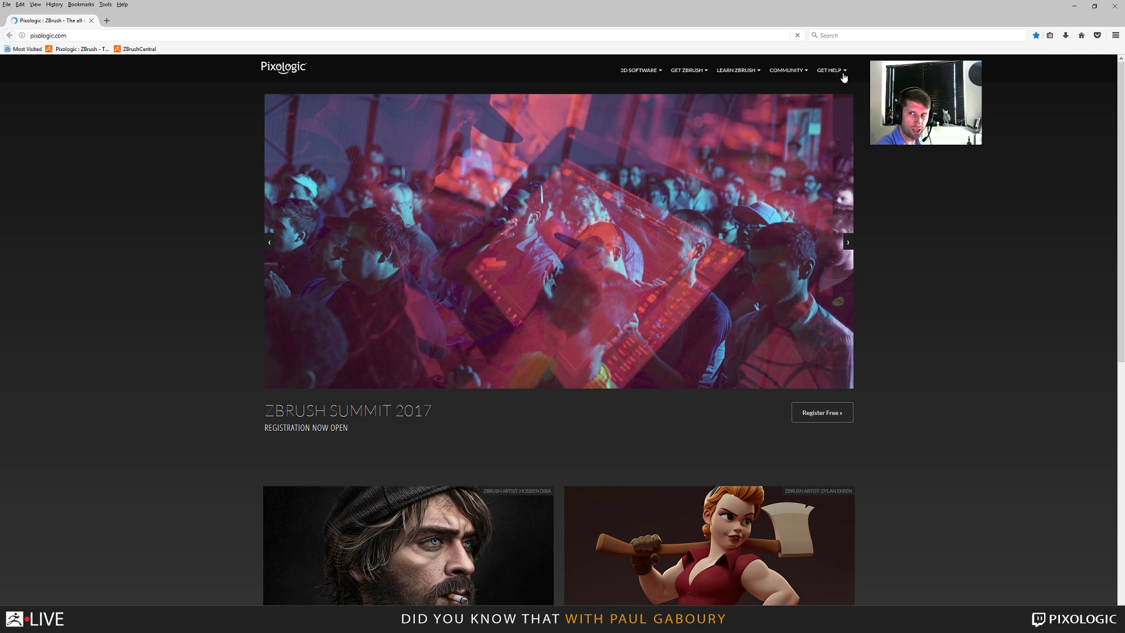
pyautogui.click(844, 75)
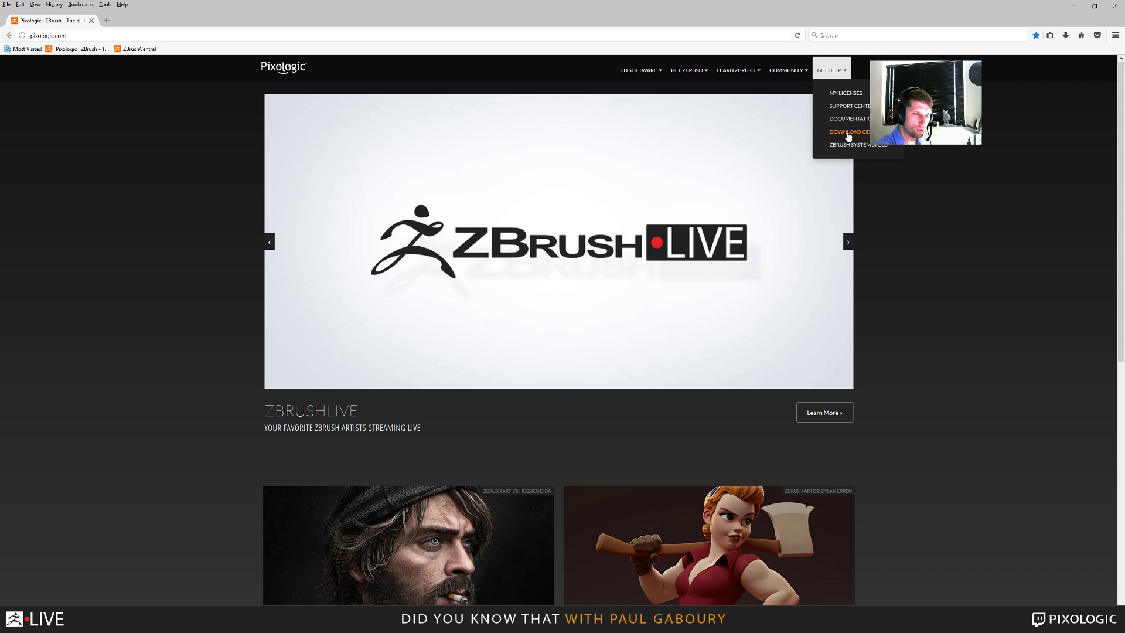
pyautogui.click(849, 133)
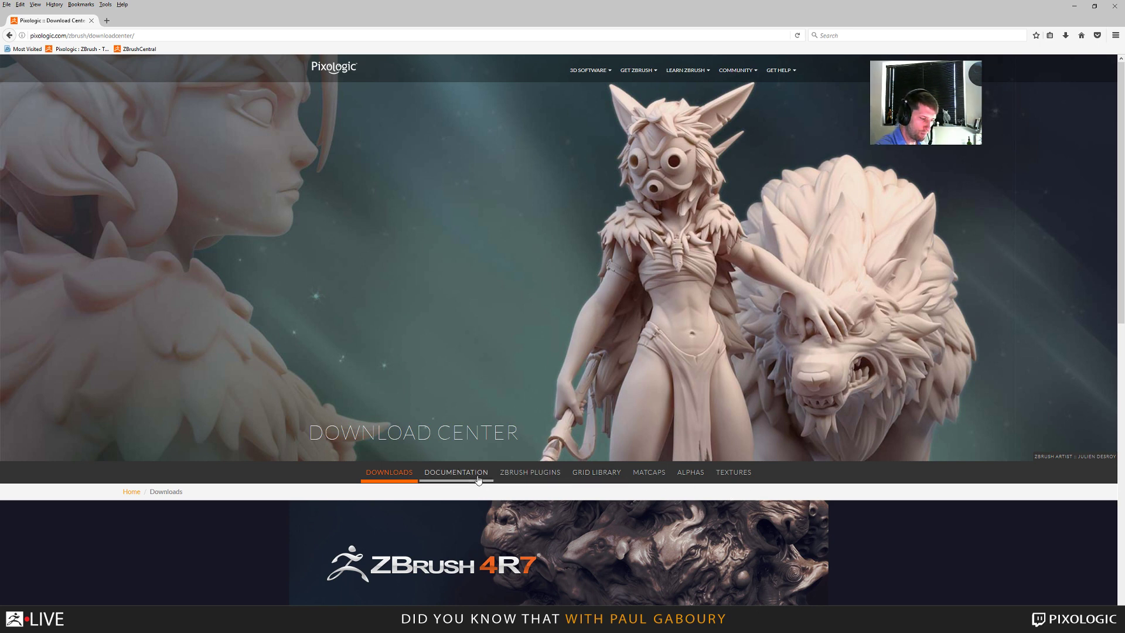
pyautogui.click(507, 476)
# Scroll to the ZBrush to Photoshop CC download, return home, and minimize Firefox.
pyautogui.scroll(-15, 823, 479)
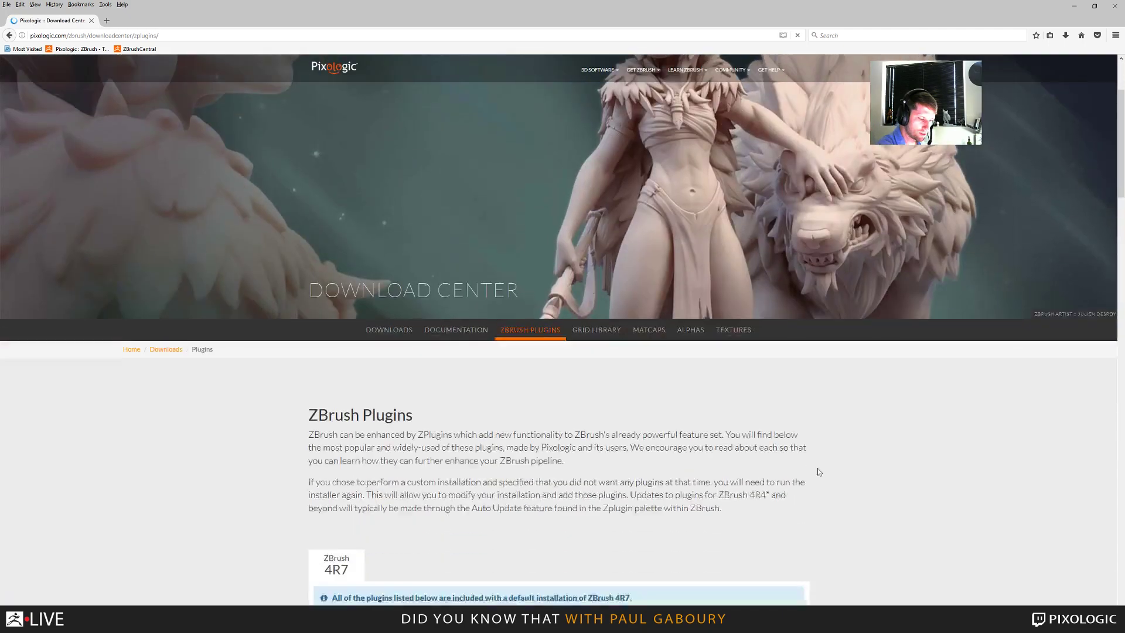
pyautogui.scroll(-20, 822, 473)
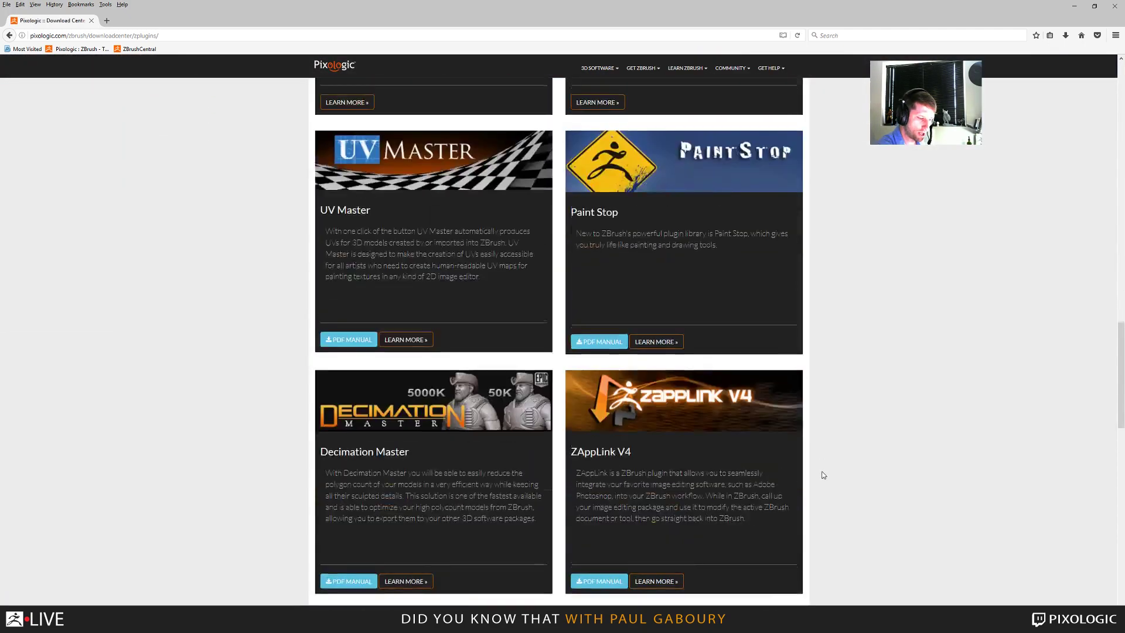
pyautogui.scroll(-5, 801, 482)
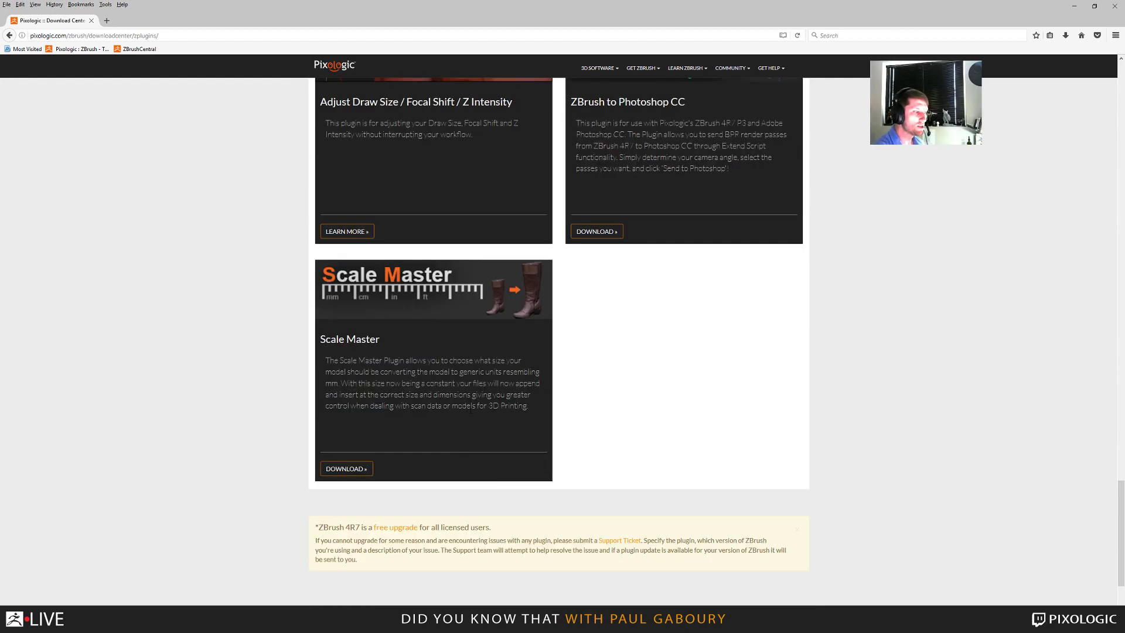
pyautogui.scroll(3, 470, 409)
pyautogui.scroll(3, 471, 408)
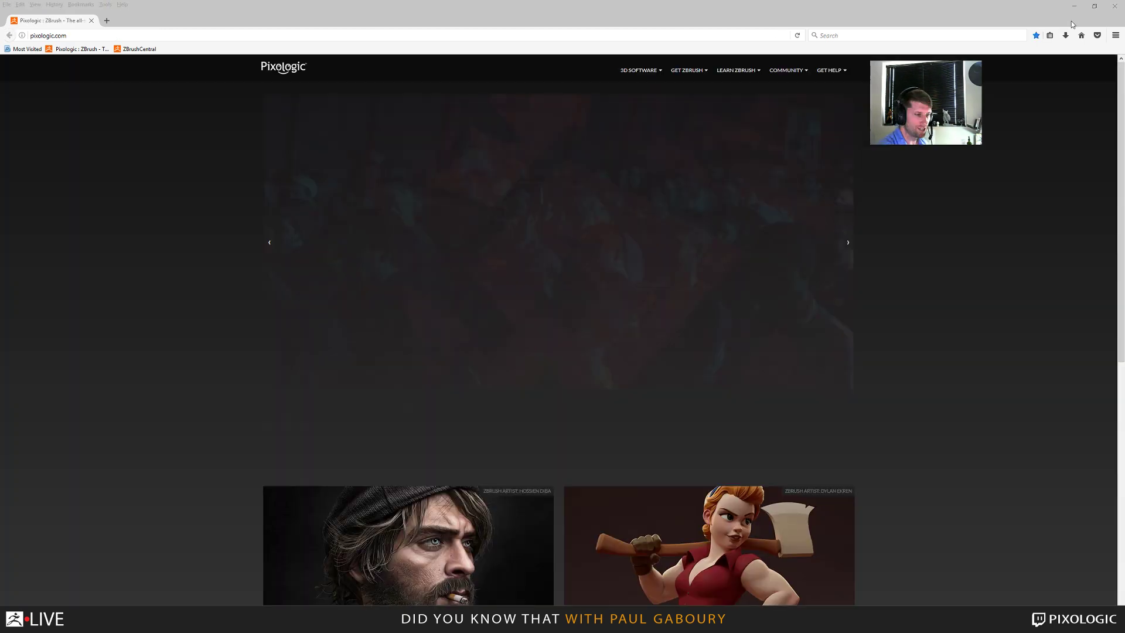
pyautogui.click(1081, 35)
pyautogui.click(1074, 6)
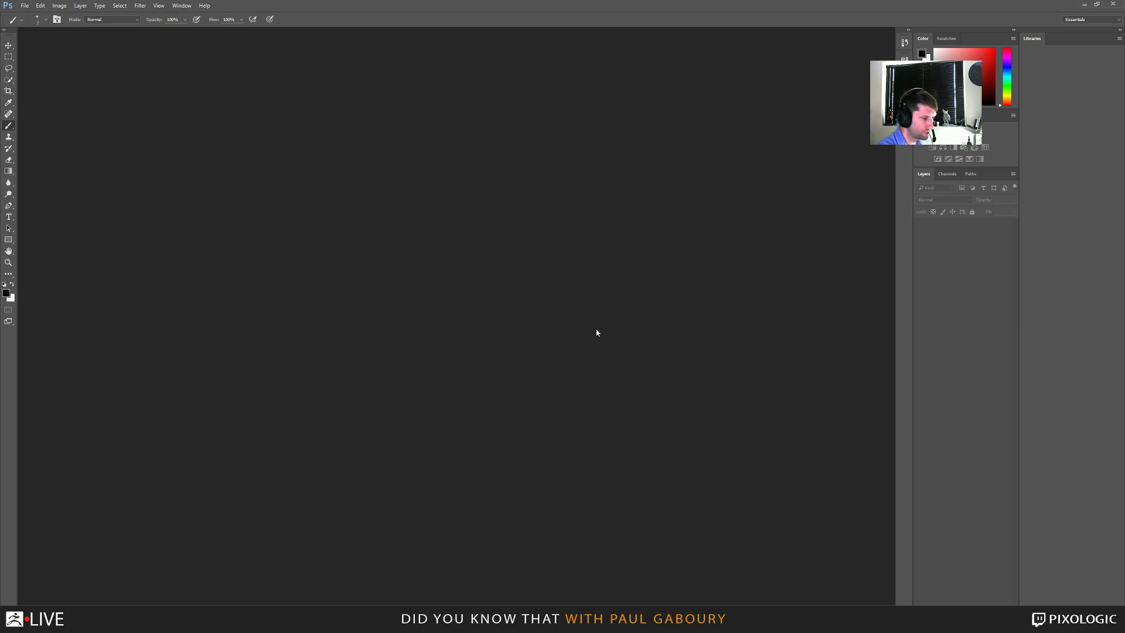
# Switch back to ZBrush and send the render passes to Photoshop.
pyautogui.hotkey('alt', 'Tab')
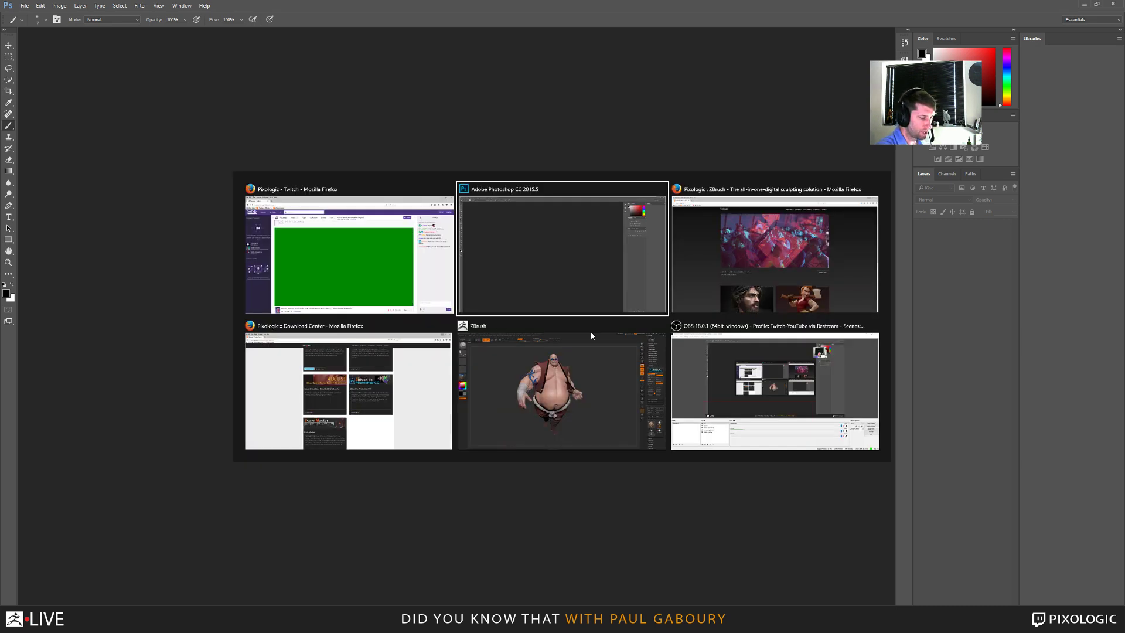
pyautogui.click(543, 396)
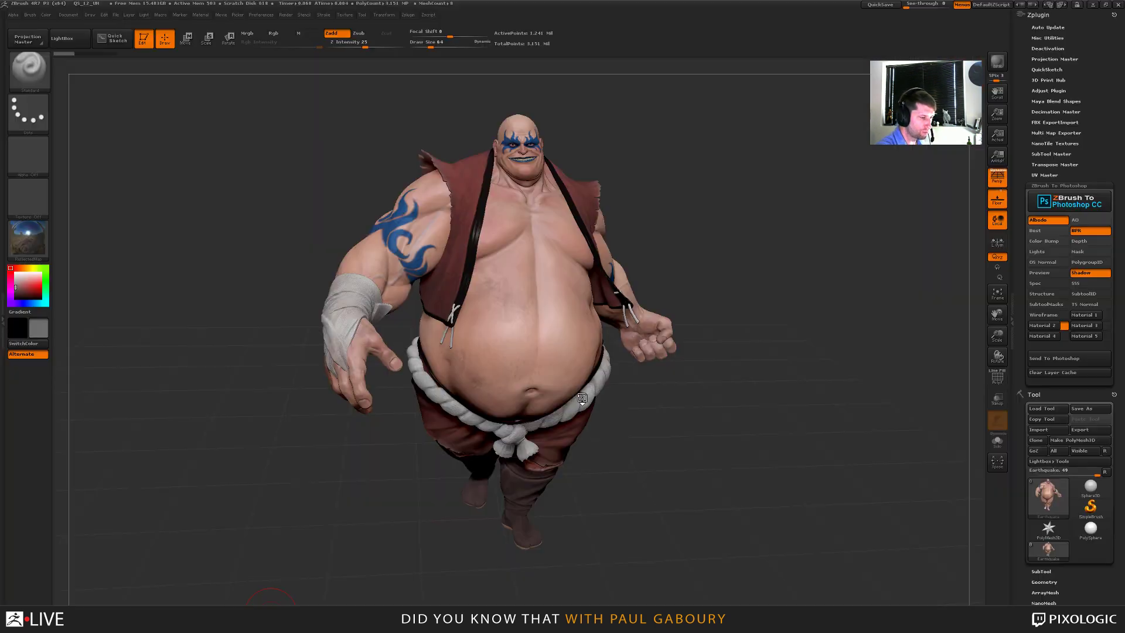
pyautogui.click(1054, 359)
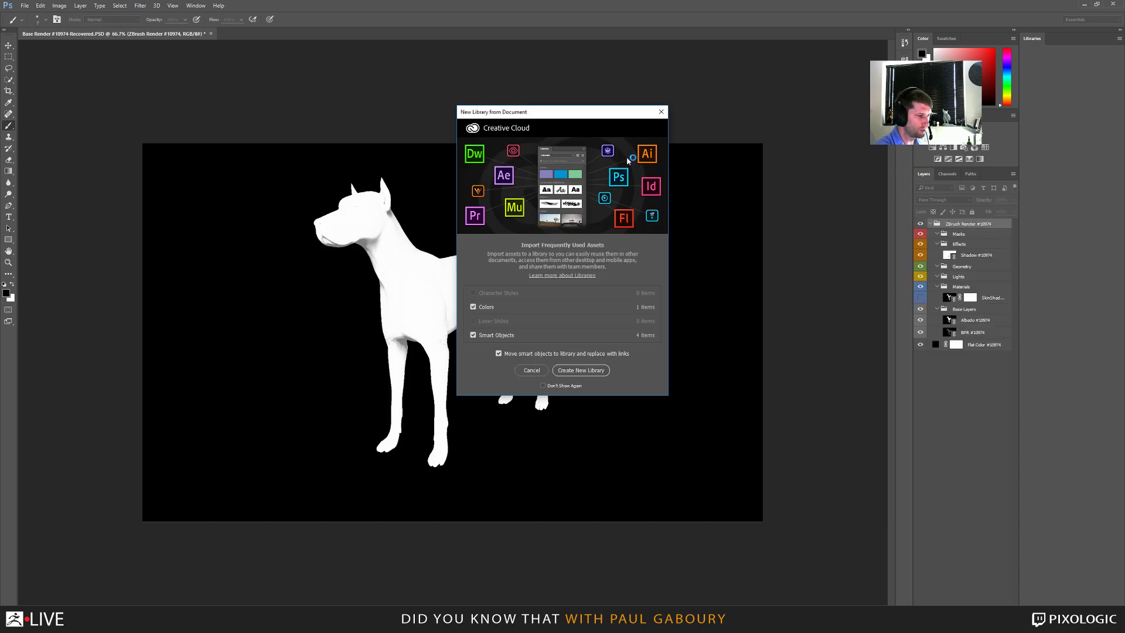
# Dismiss the New Library from Document prompt with Don't Show Again ticked.
pyautogui.click(661, 111)
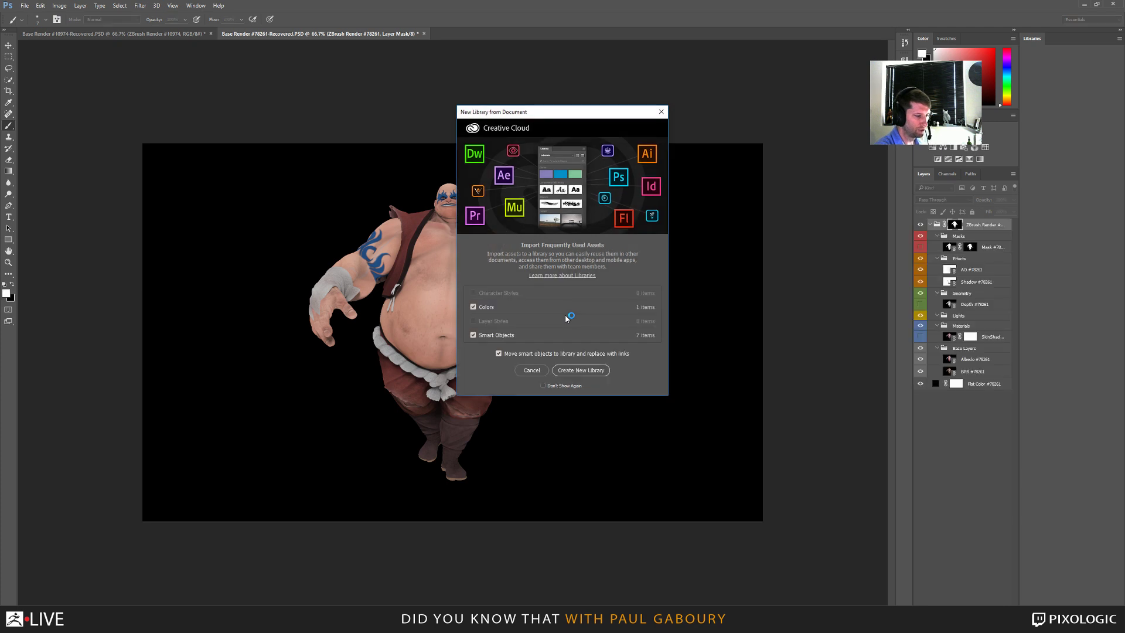
pyautogui.click(563, 385)
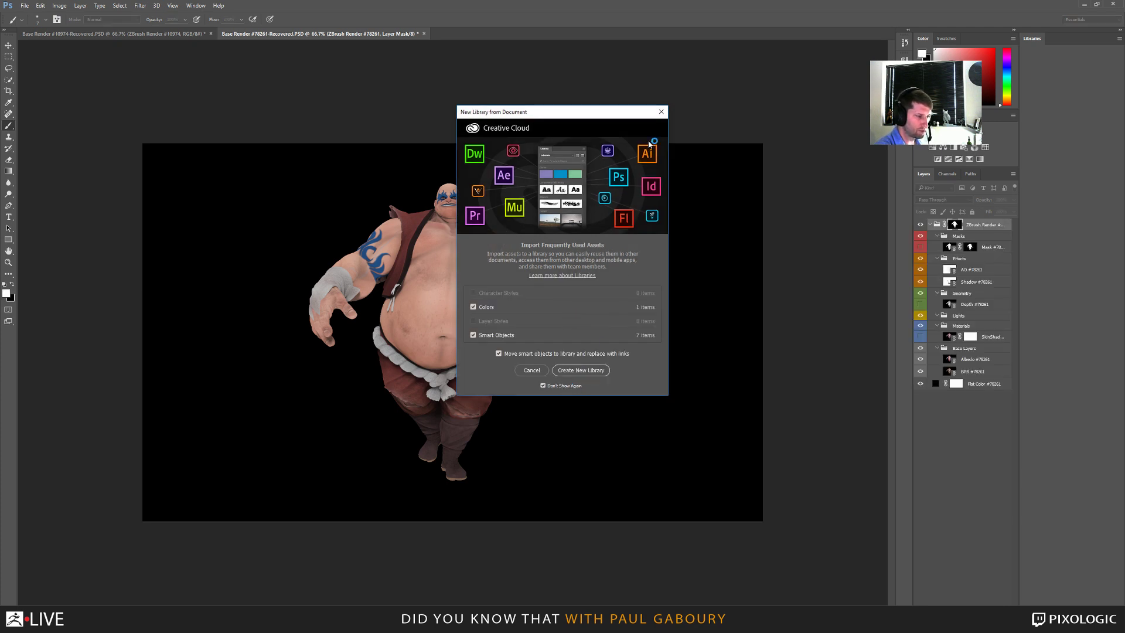
pyautogui.click(662, 112)
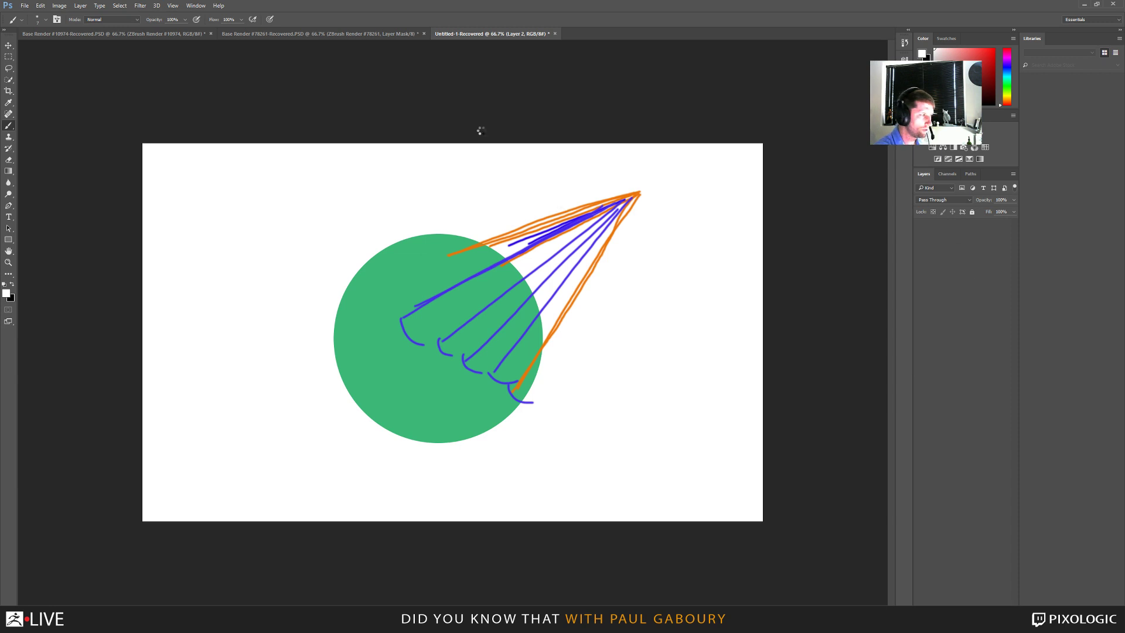
# Swap foreground and background colours and switch to the character's Base Render document.
pyautogui.press('x')
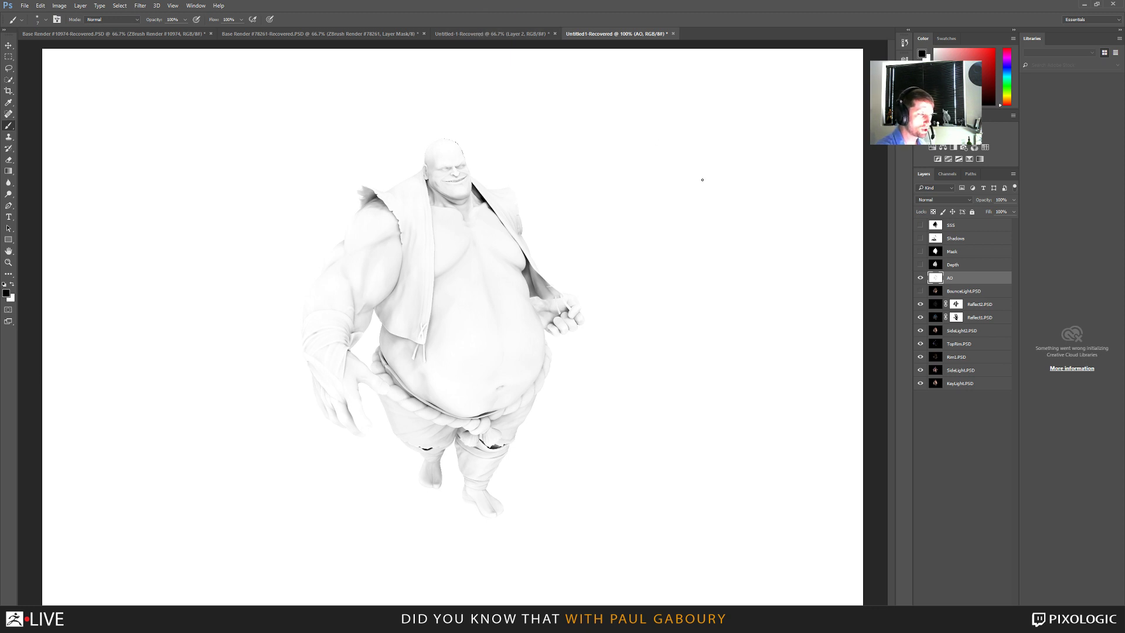
pyautogui.click(82, 33)
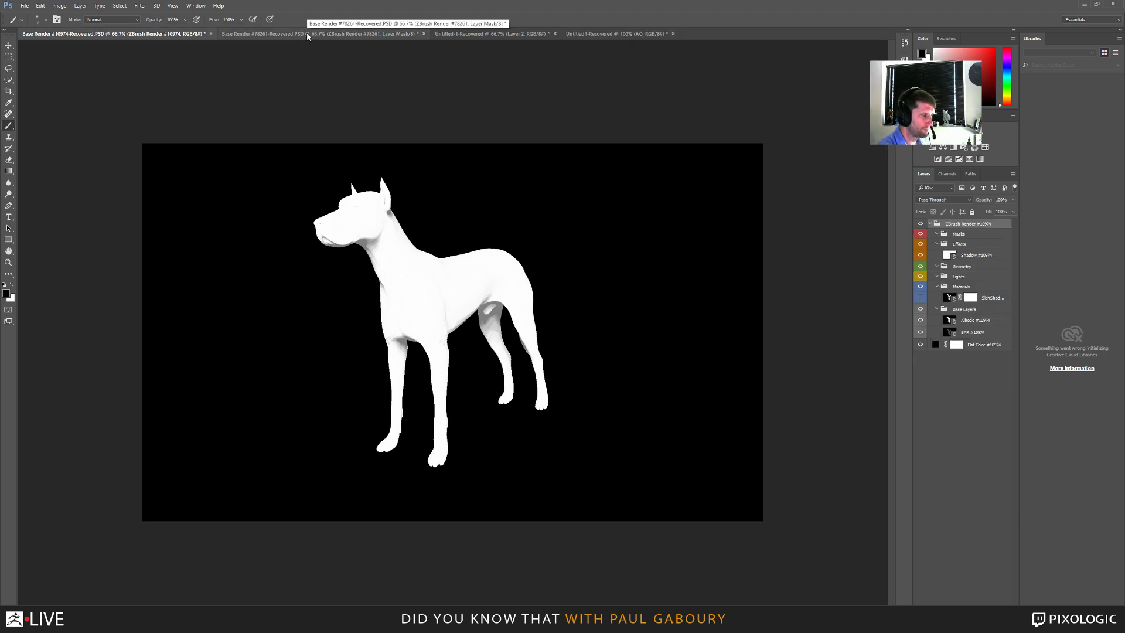
pyautogui.click(307, 36)
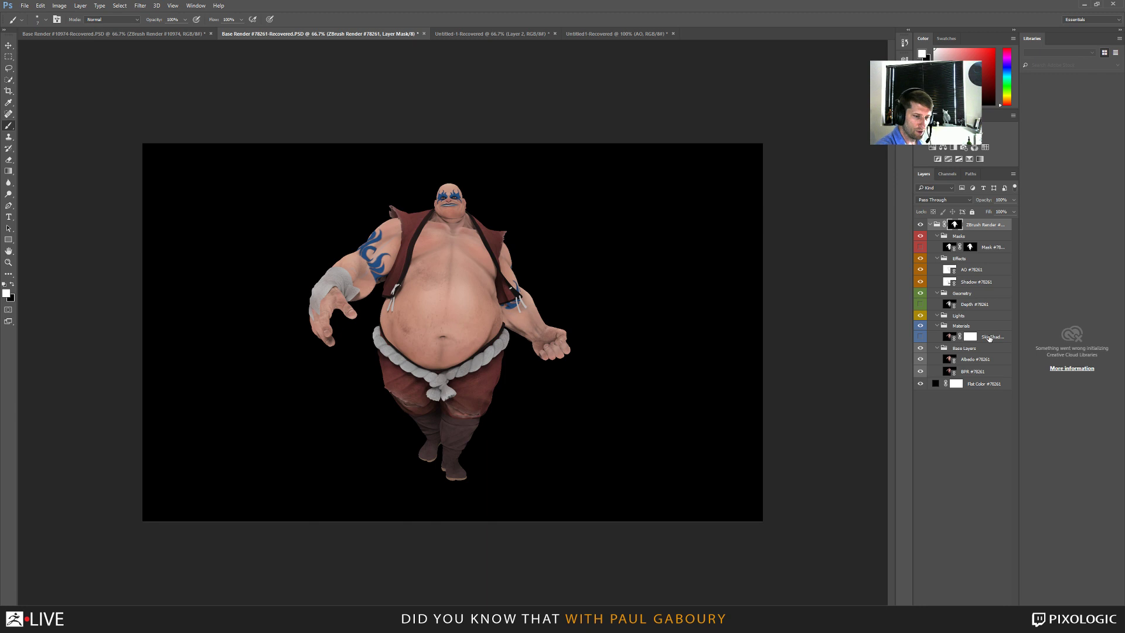
# Toggle the SkinShader layer on and off to compare, then view the Untitled-1-Recovered sketch.
pyautogui.click(920, 337)
pyautogui.click(919, 337)
pyautogui.click(919, 338)
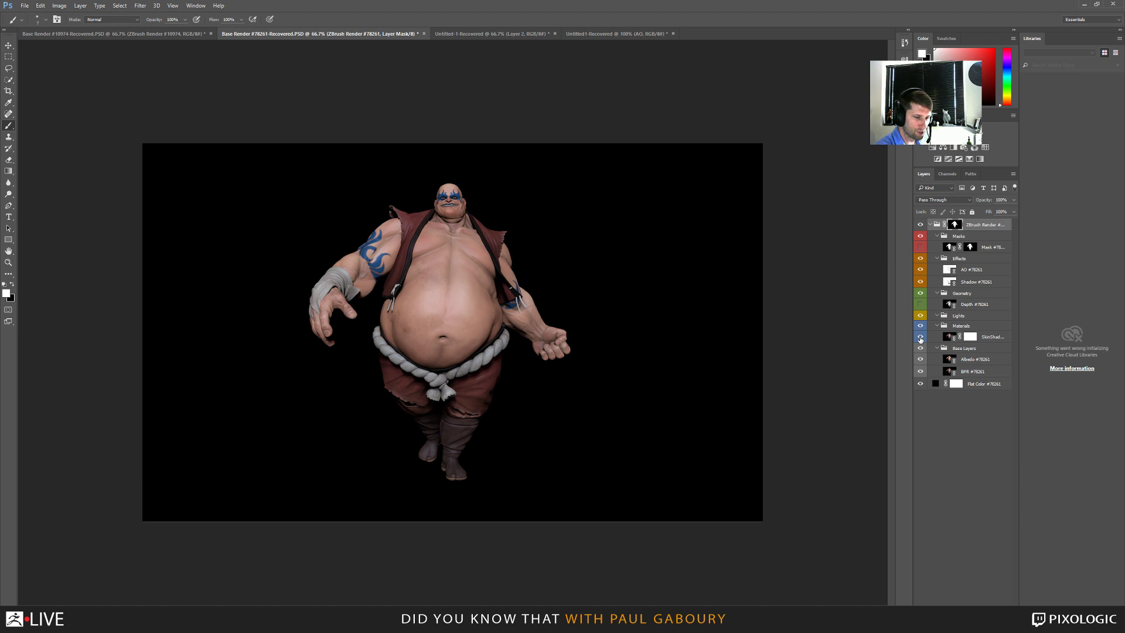
pyautogui.click(919, 338)
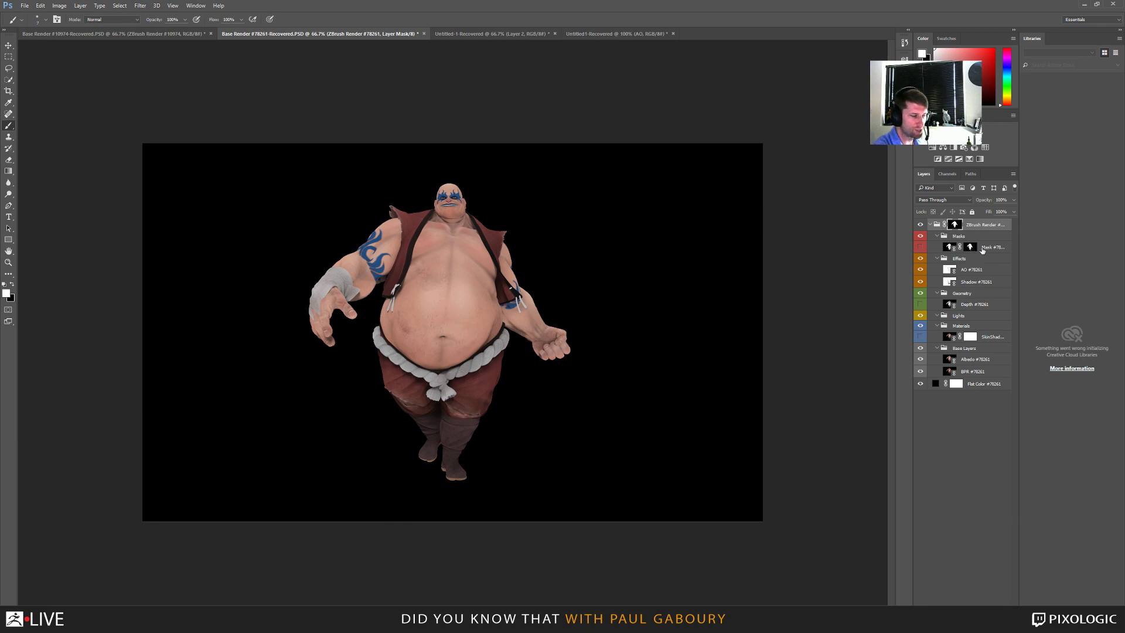
pyautogui.click(505, 35)
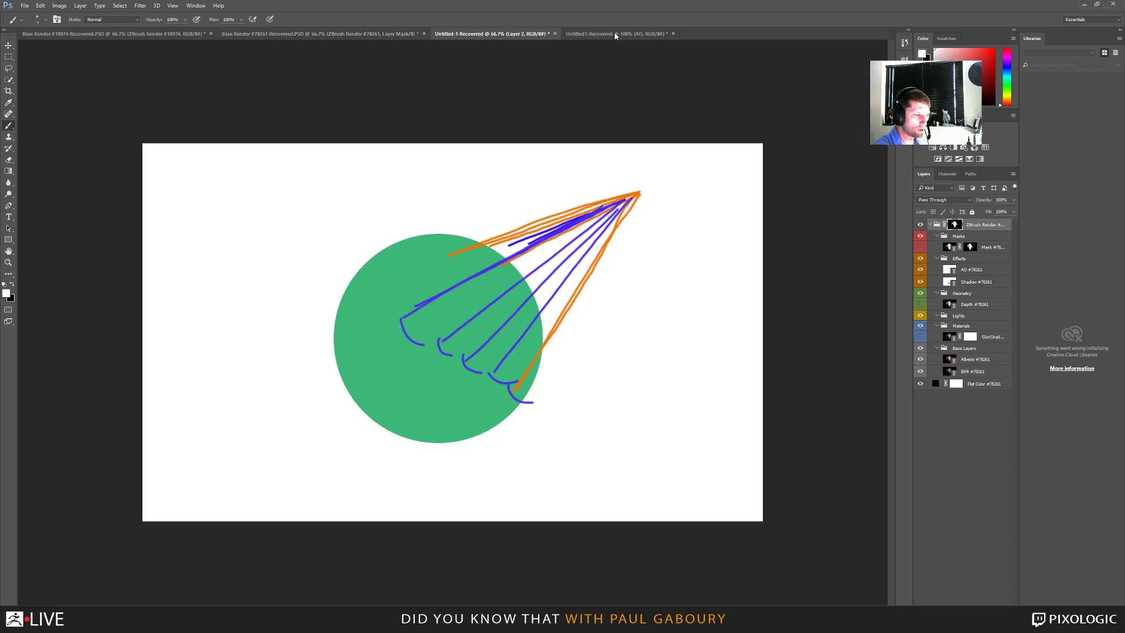
# Reveal the Mask layer's white silhouette, select it all, then hide the layer again.
pyautogui.click(615, 34)
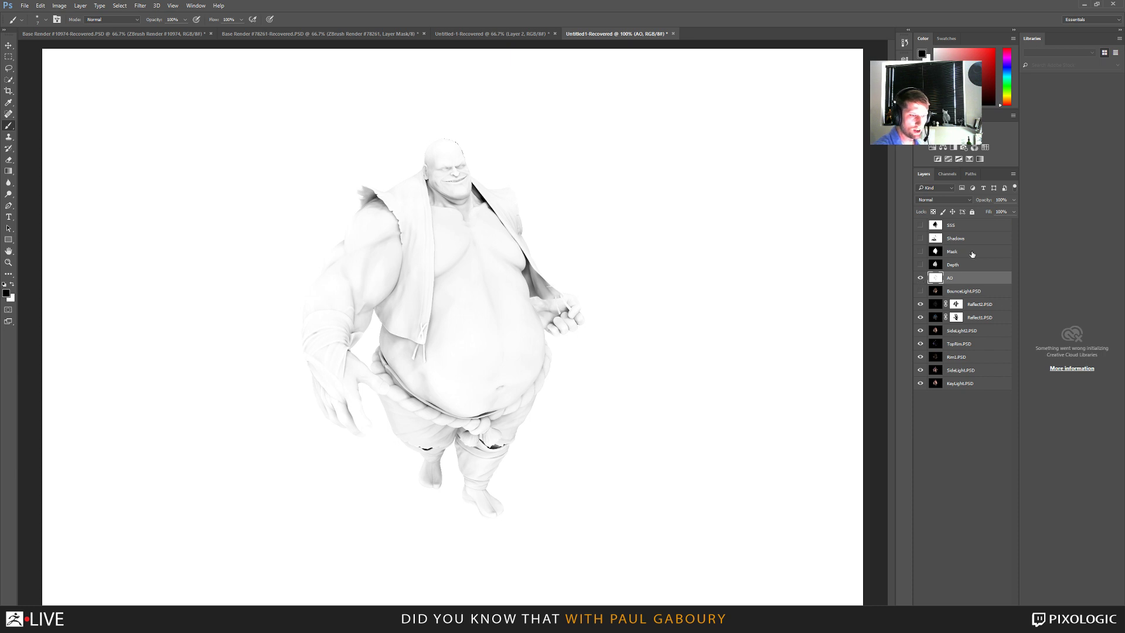
pyautogui.click(972, 253)
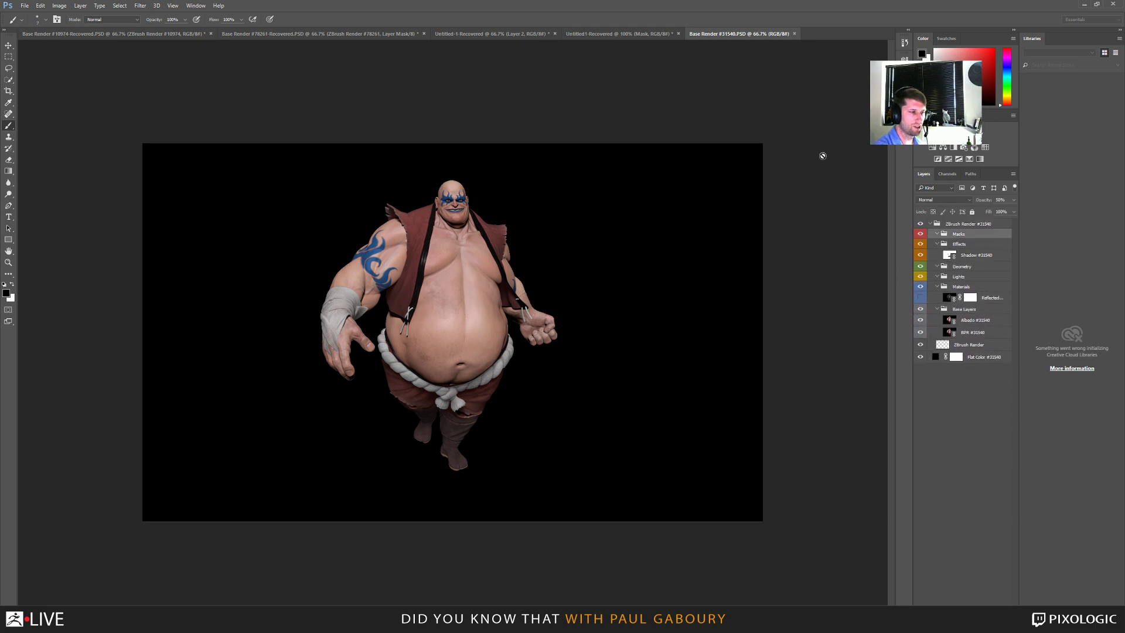
pyautogui.click(621, 33)
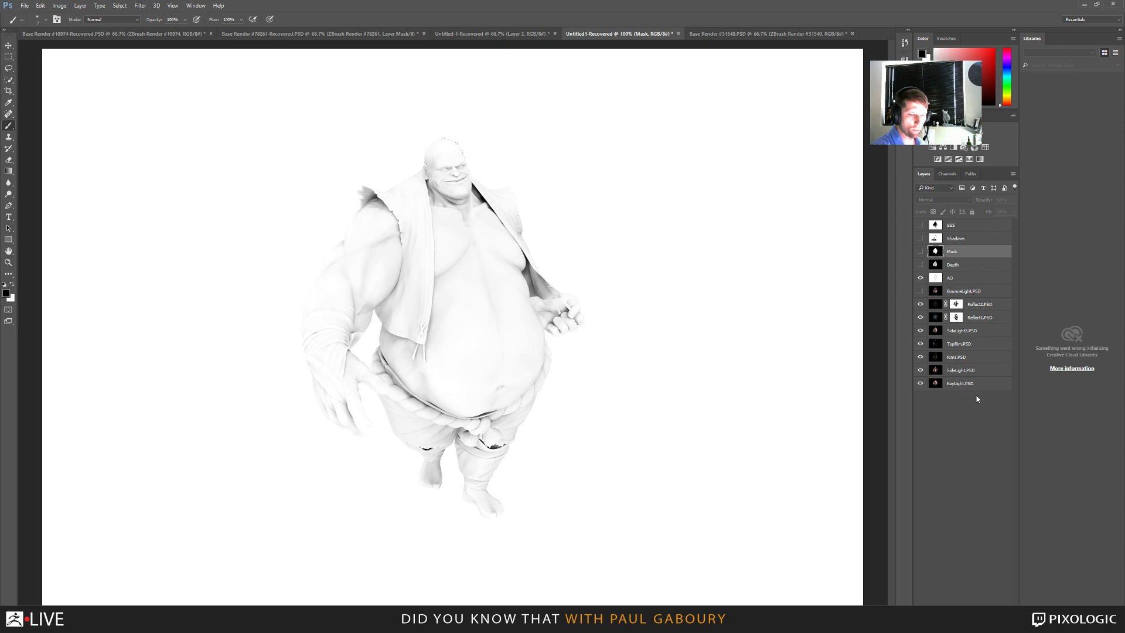
pyautogui.click(919, 251)
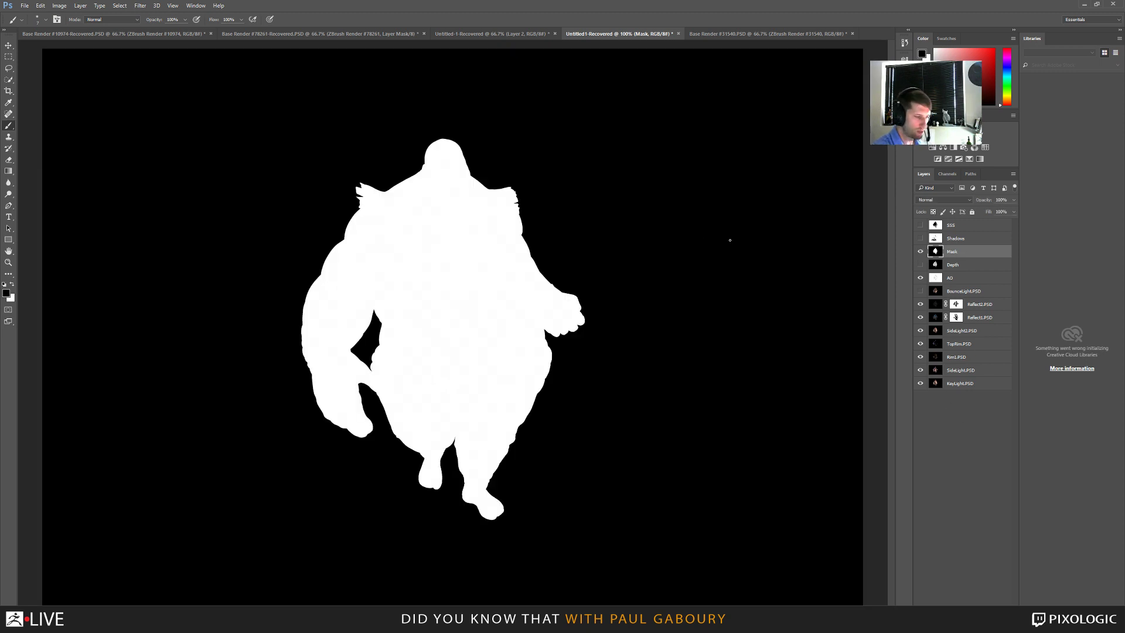
pyautogui.hotkey('ctrl', 'a')
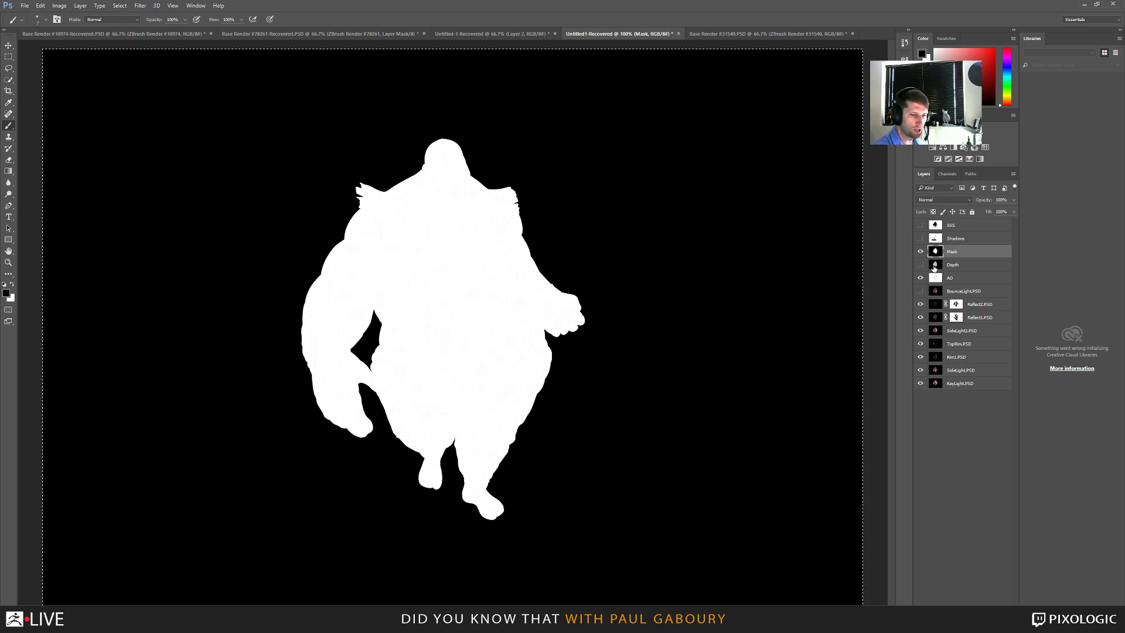
pyautogui.click(920, 252)
# Group the layers from SSS down to KeyLight.PSD into Group 1.
pyautogui.click(969, 227)
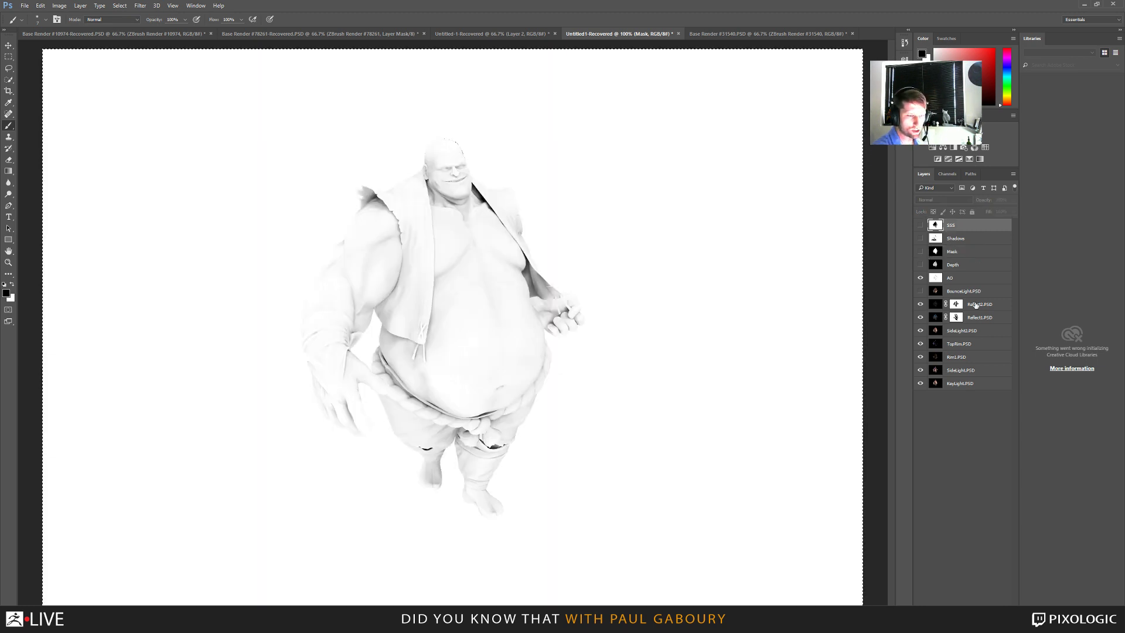
pyautogui.keyDown('shift'); pyautogui.click(972, 384); pyautogui.keyUp('shift')
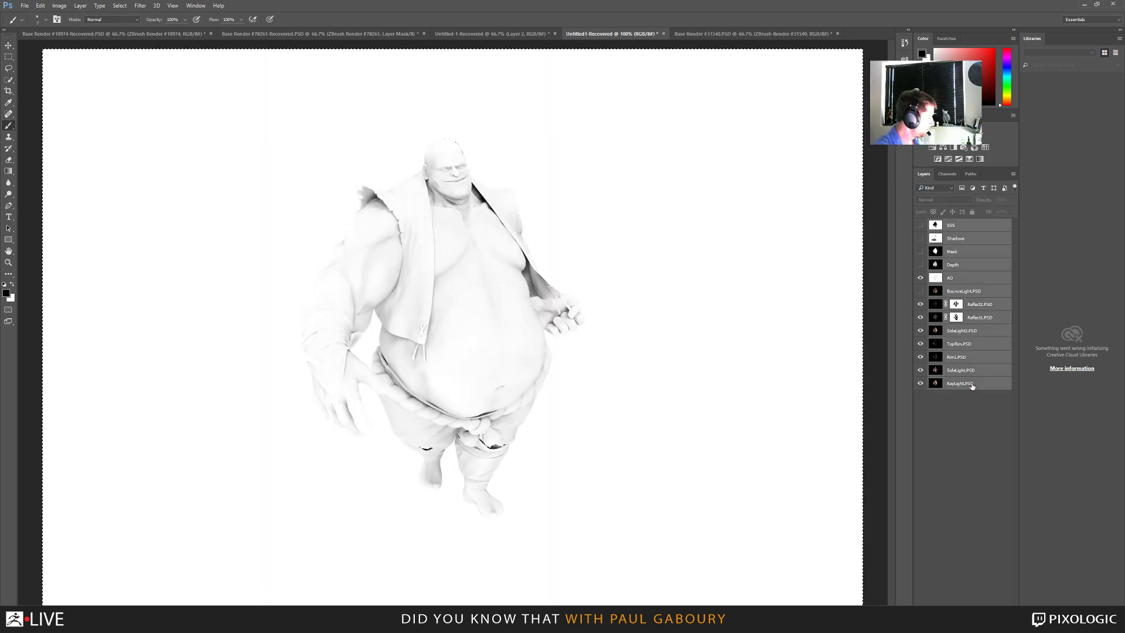
pyautogui.hotkey('ctrl', 'g')
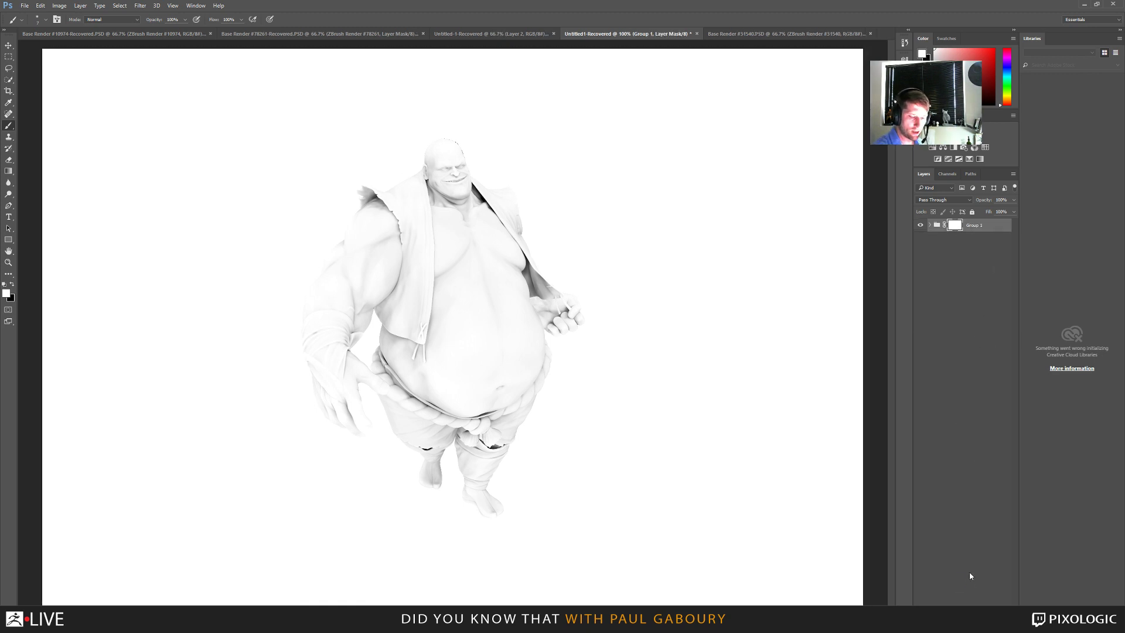
# Fill Group 1's mask with the figure silhouette and add an empty Layer 1 above.
pyautogui.click(947, 175)
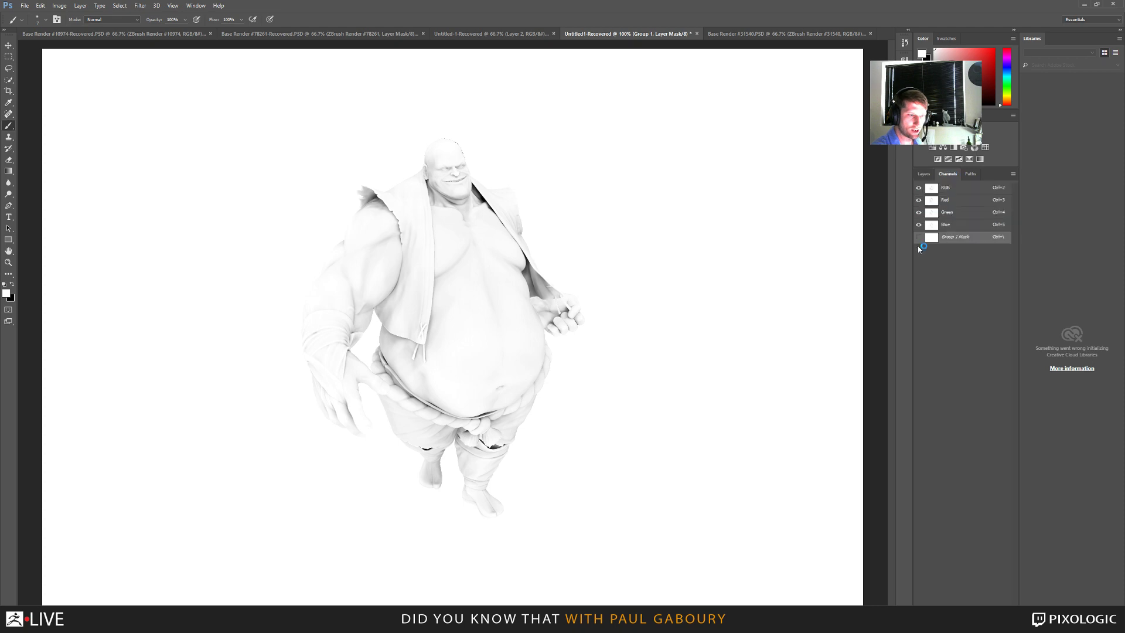
pyautogui.press('x')
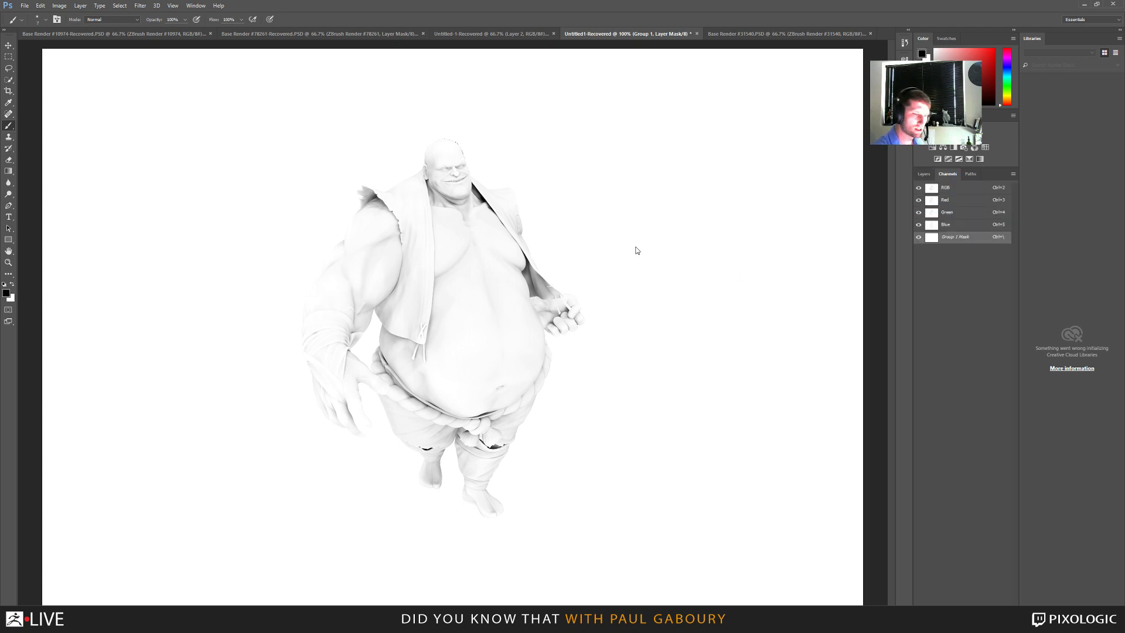
pyautogui.hotkey('alt', 'Delete')
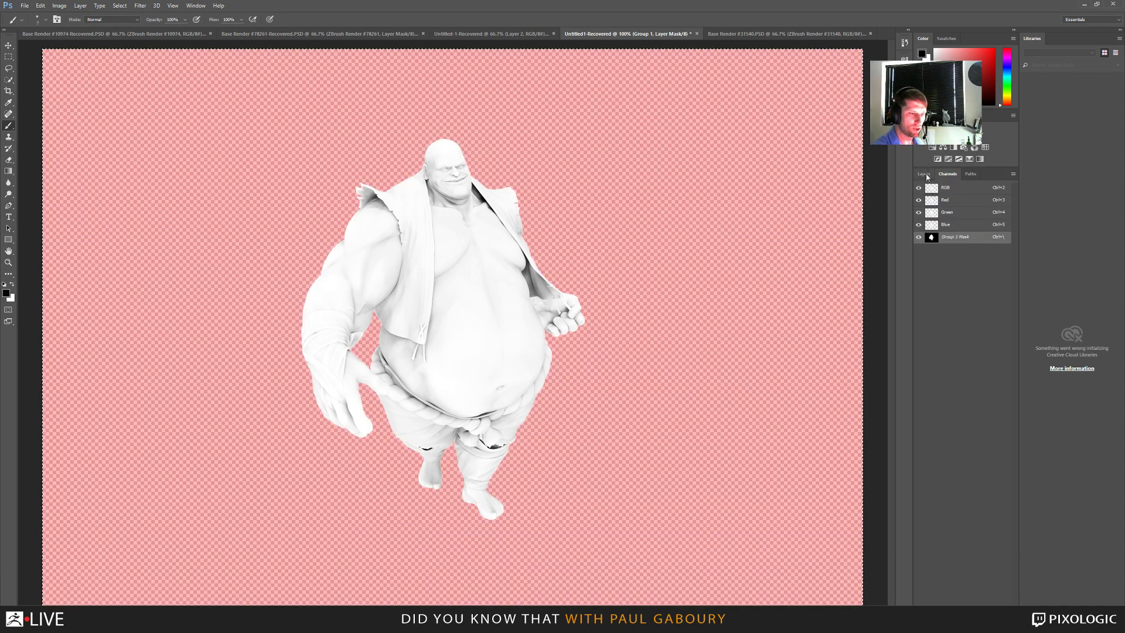
pyautogui.click(924, 174)
pyautogui.hotkey('ctrl', '2')
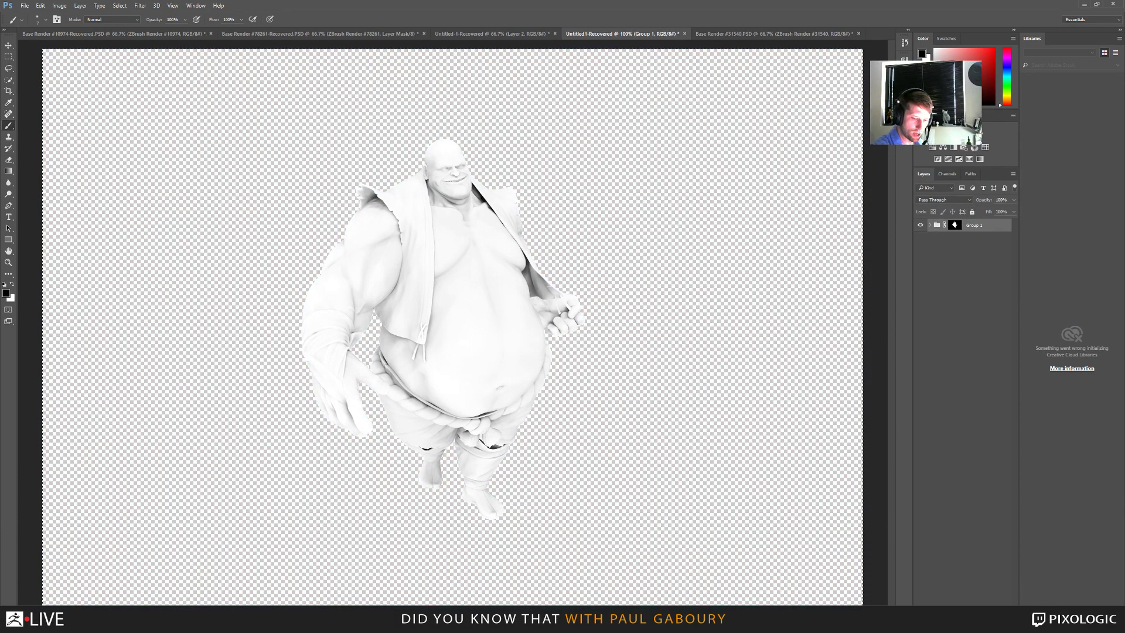
pyautogui.hotkey('ctrl', 'shift', 'alt', 'n')
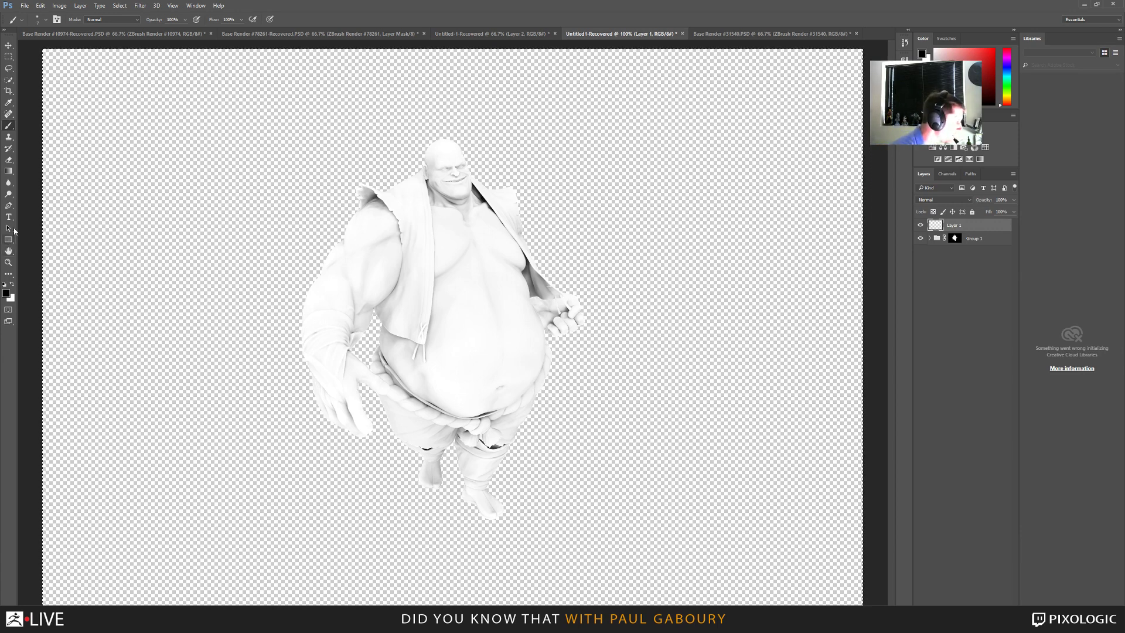
# Fill Layer 1 with a diagonal Orange Yellow Orange gradient and move it below Group 1.
pyautogui.press('g')
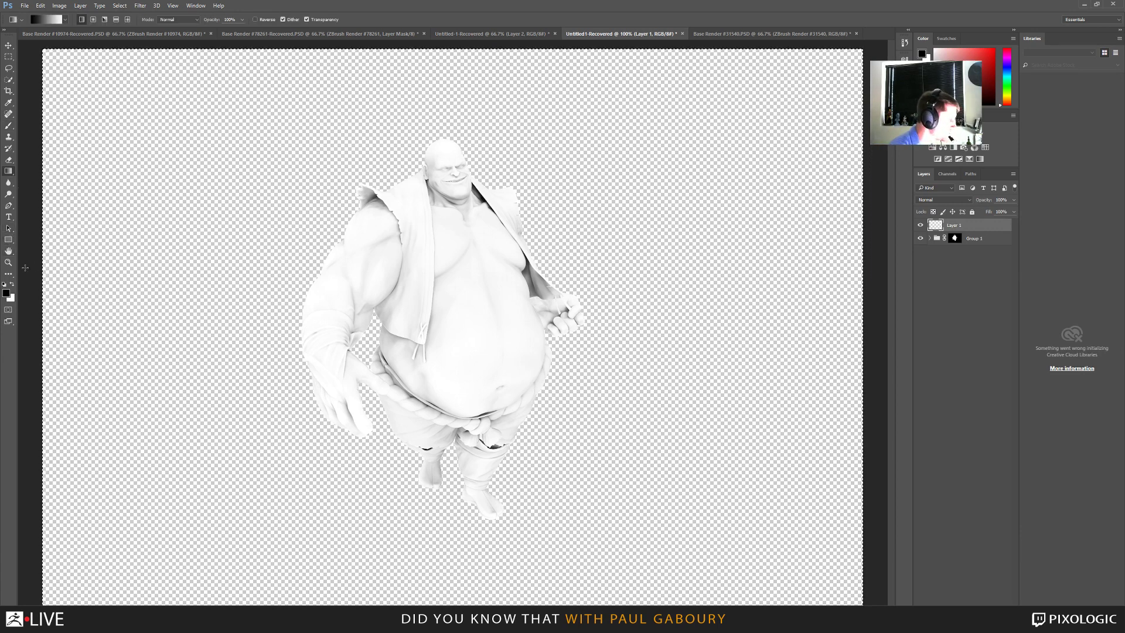
pyautogui.click(65, 19)
pyautogui.click(60, 37)
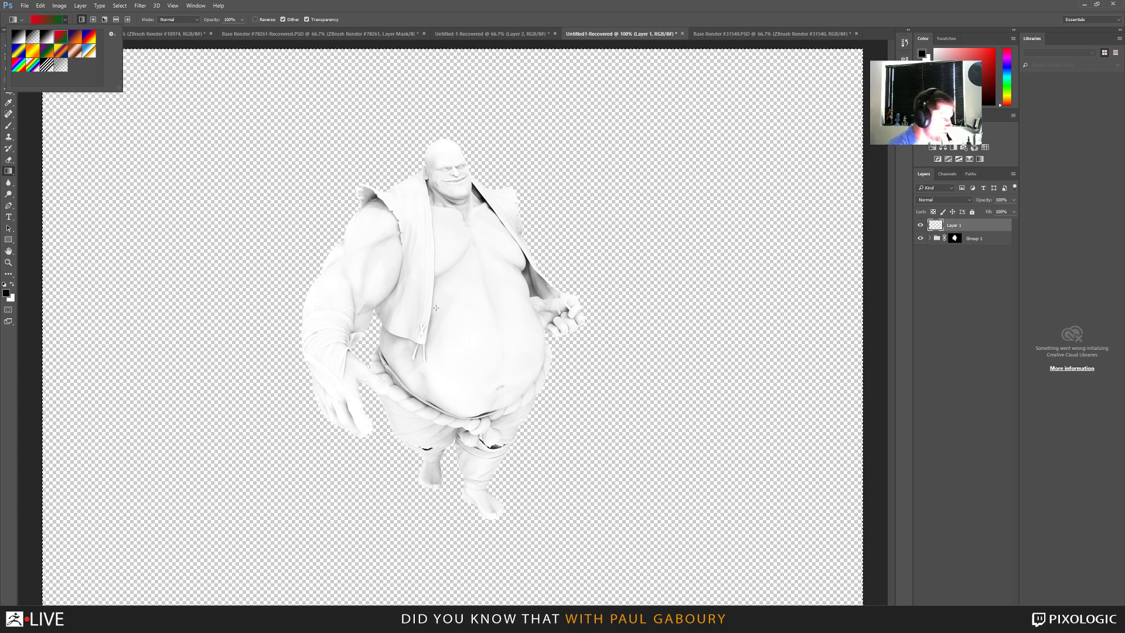
pyautogui.doubleClick(33, 51)
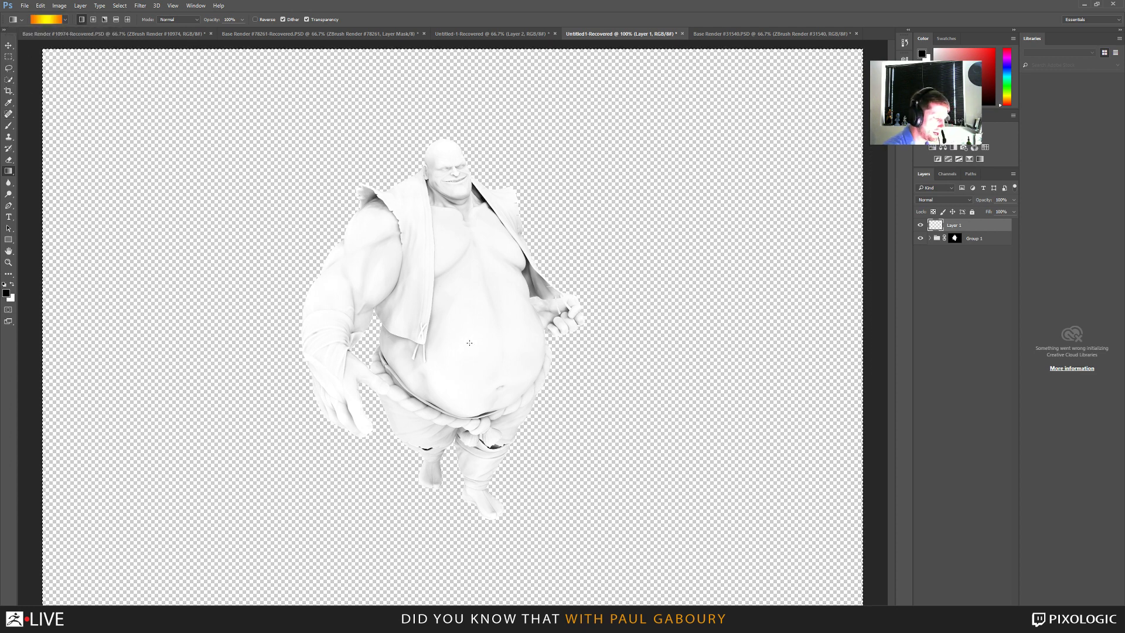
pyautogui.moveTo(464, 337); pyautogui.dragTo(737, 48)
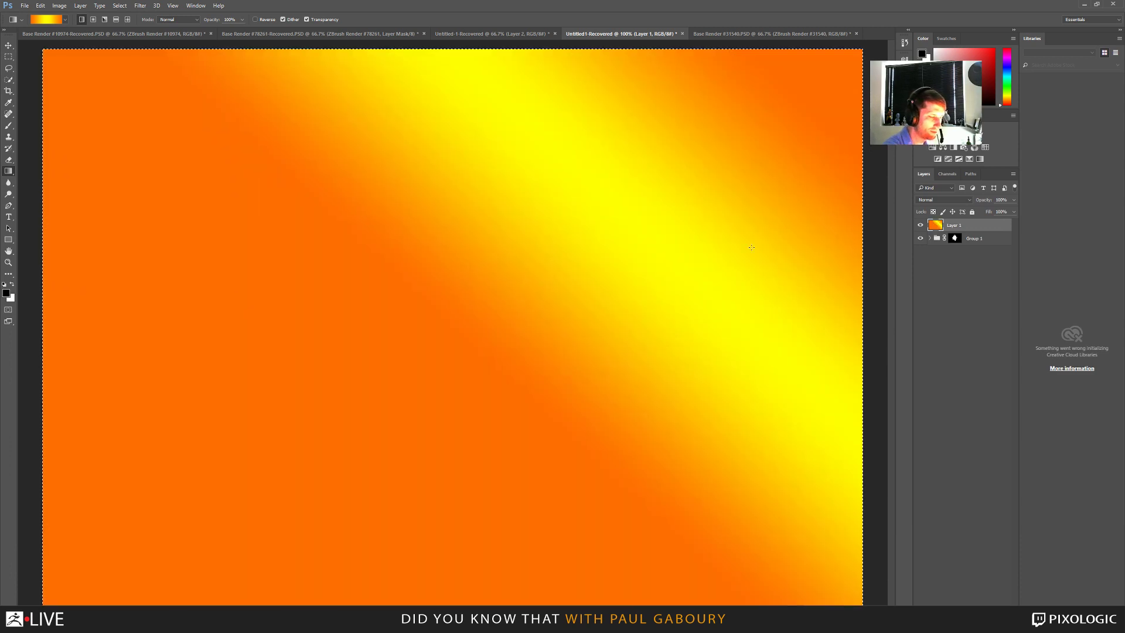
pyautogui.moveTo(981, 227); pyautogui.dragTo(985, 269)
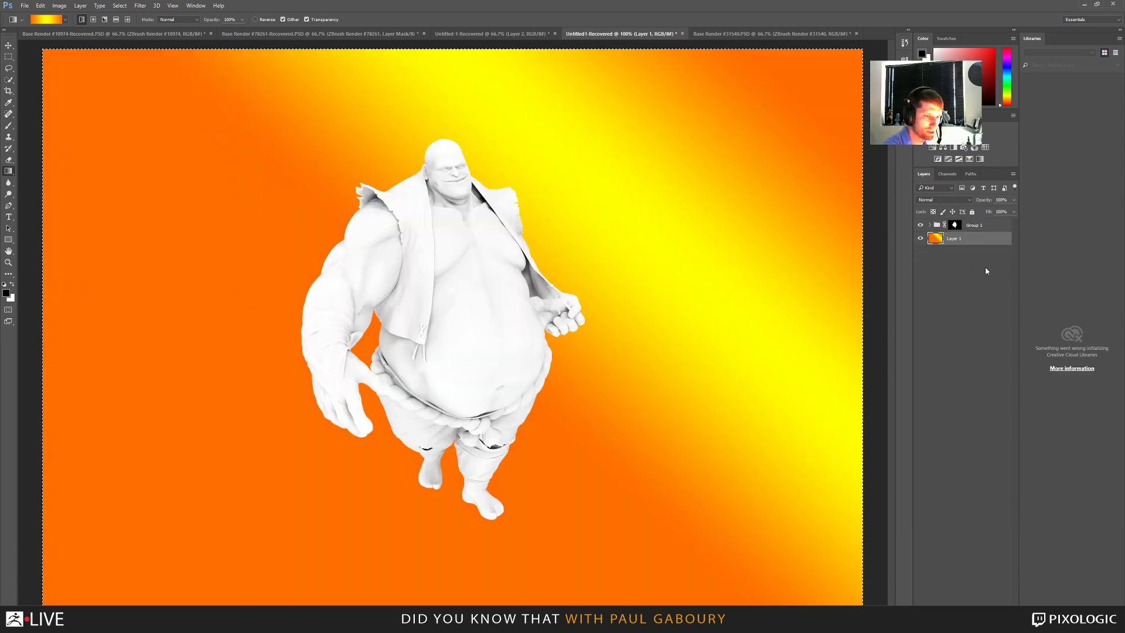
# Set the AO pass in Group 1 to Multiply, then collapse the group and select Layer 1.
pyautogui.click(930, 226)
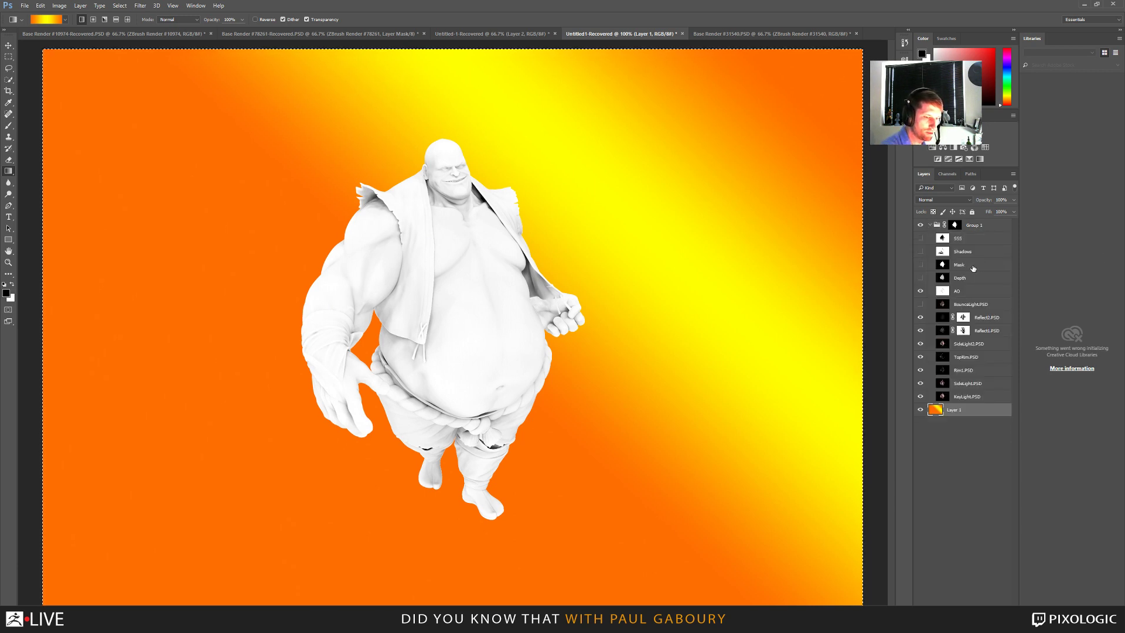
pyautogui.click(973, 291)
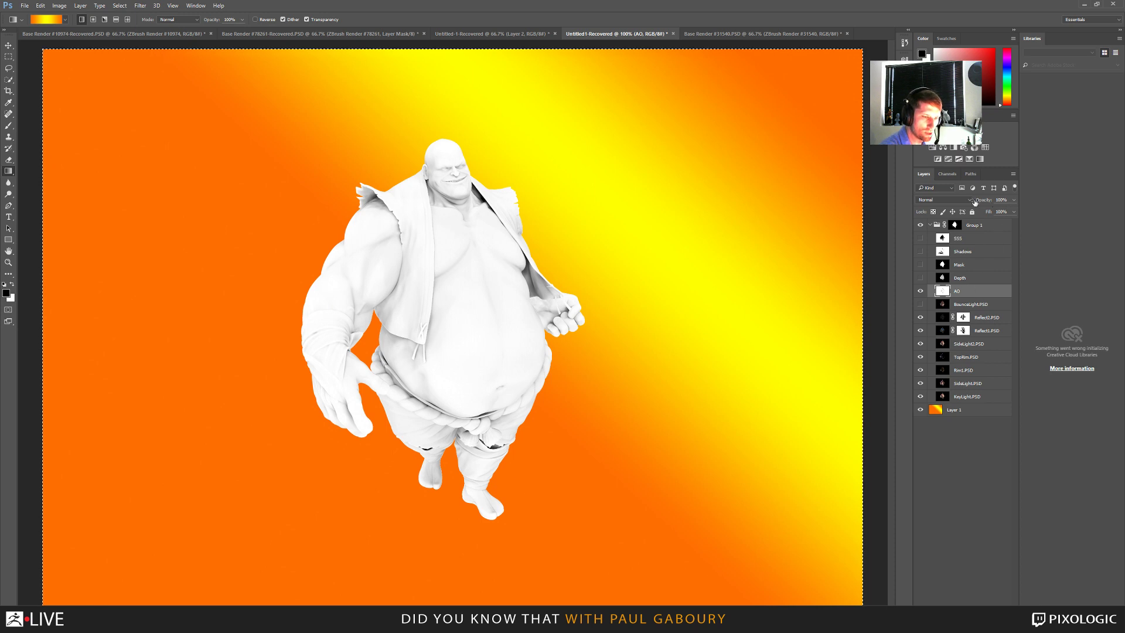
pyautogui.click(965, 200)
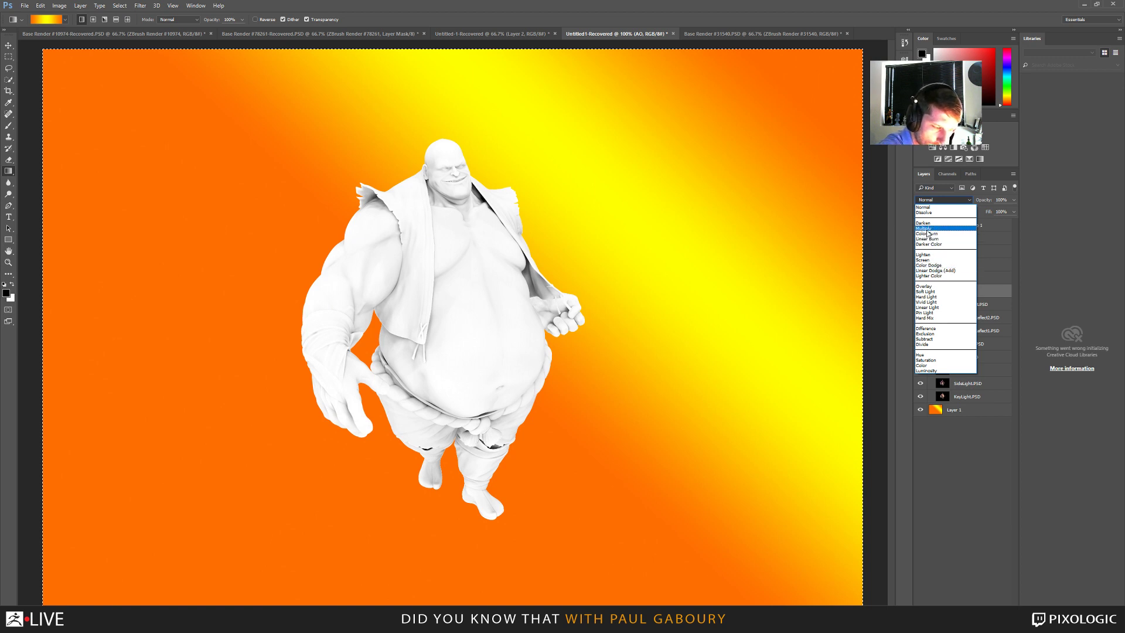
pyautogui.click(928, 228)
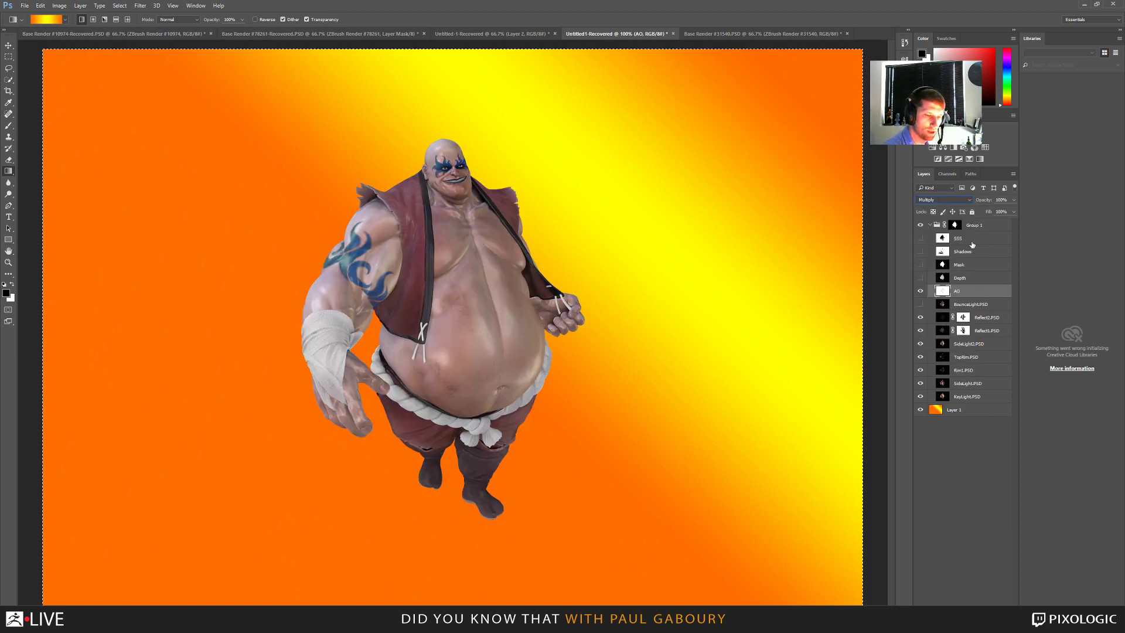
pyautogui.click(930, 226)
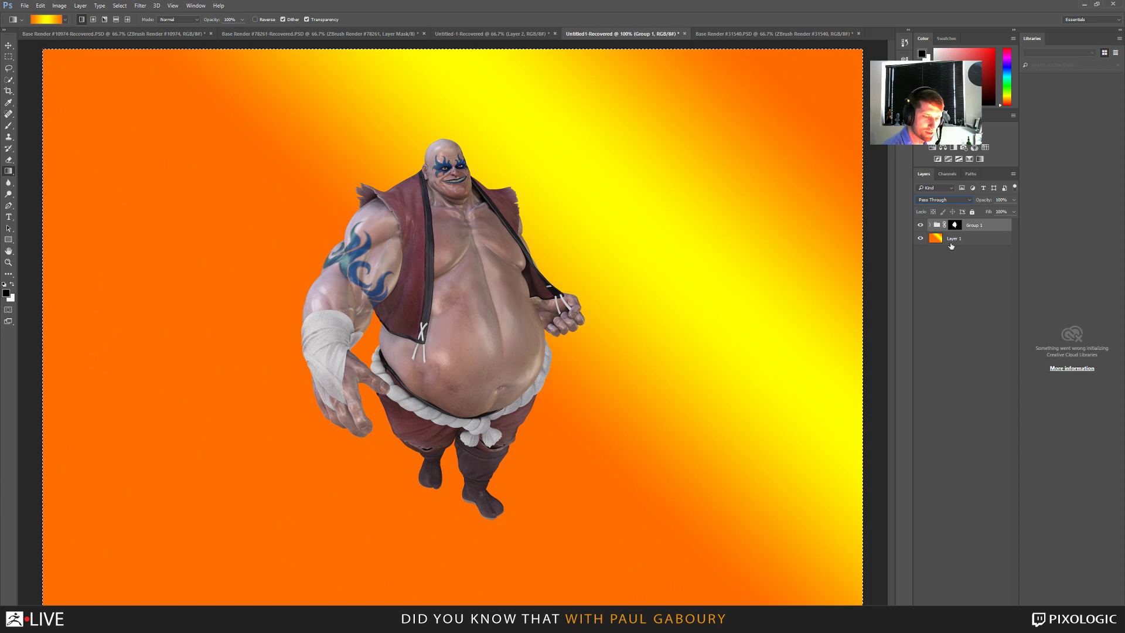
pyautogui.click(972, 240)
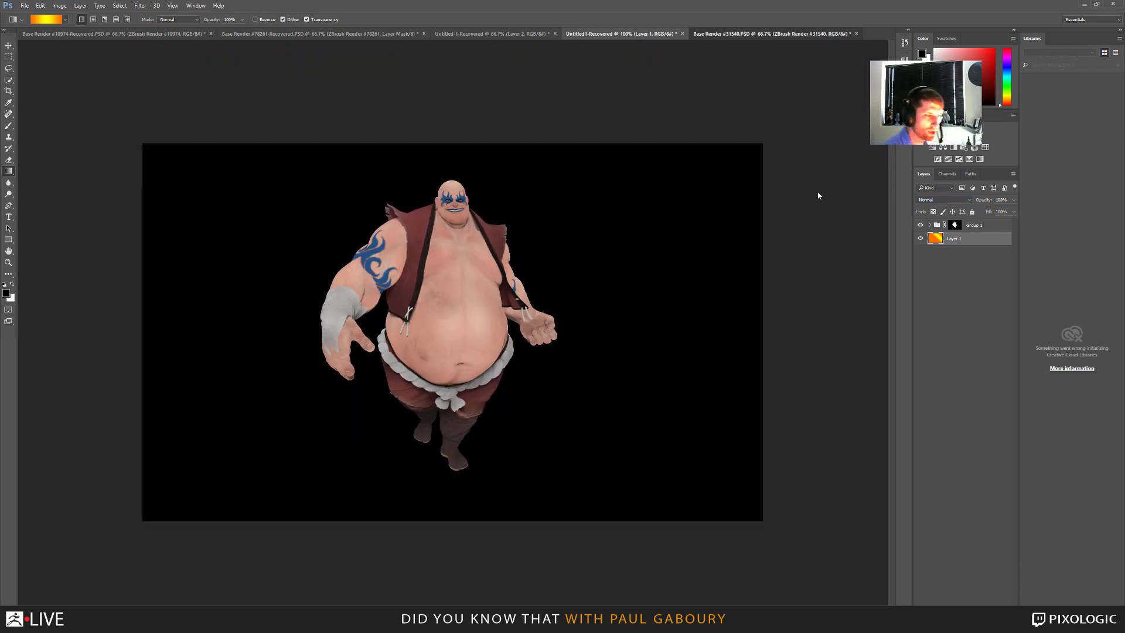
# In the Base Render #31540 document, turn the reflected-map pass on, comparing it off and on.
pyautogui.hotkey('ctrl', 'Tab')
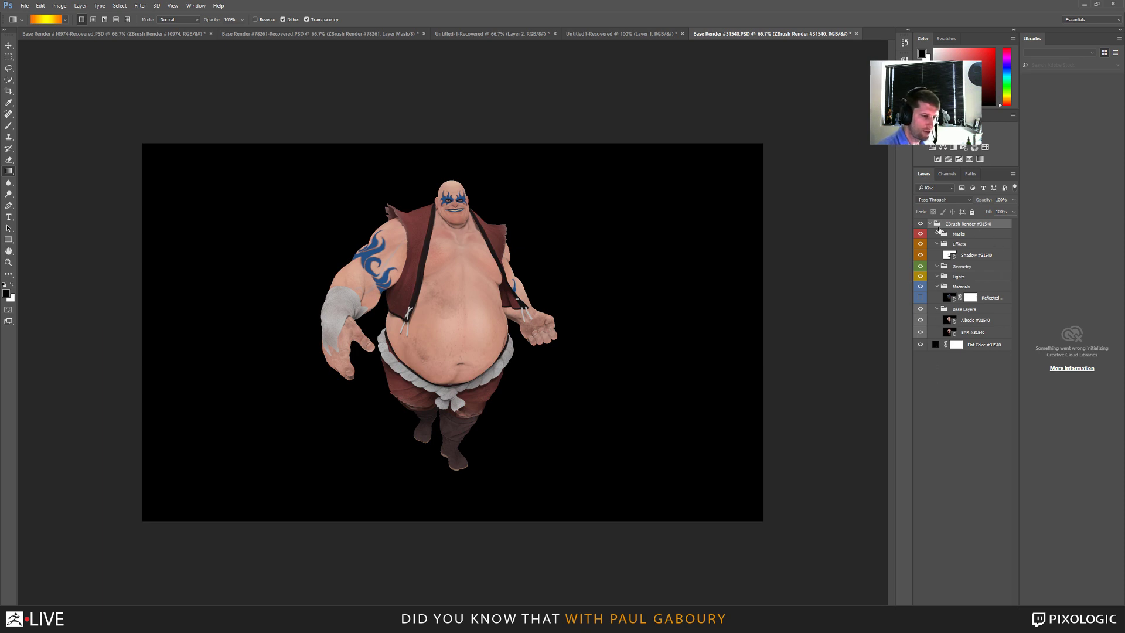
pyautogui.click(920, 298)
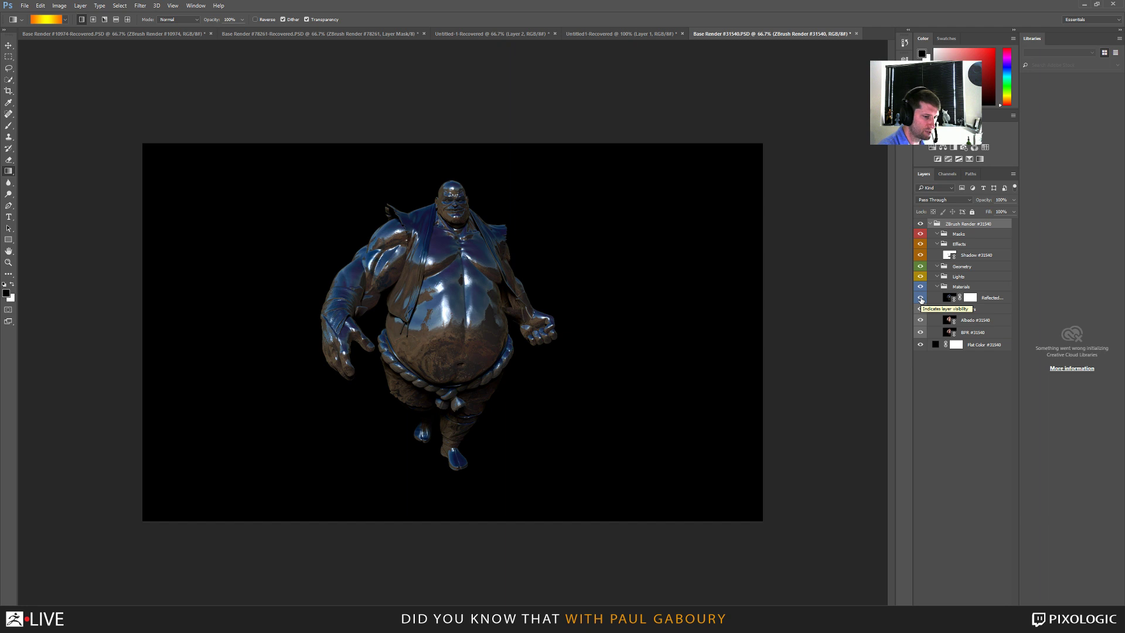
pyautogui.click(920, 298)
pyautogui.click(920, 298)
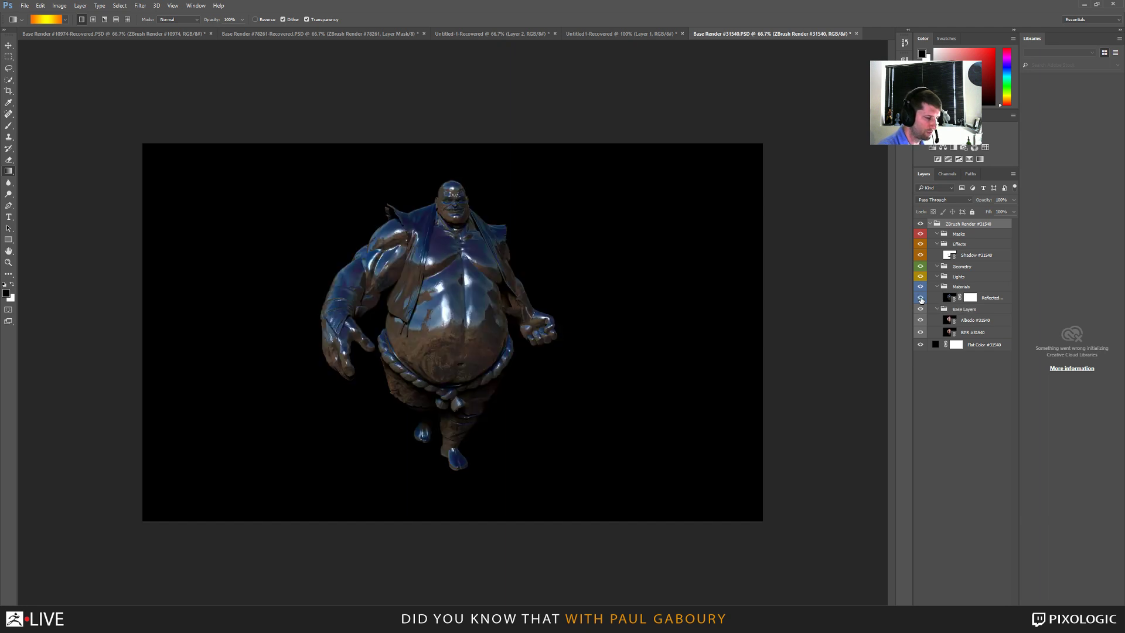
# Target the reflection layer's mask and pick a brush enlarged to about 100 px.
pyautogui.click(1002, 300)
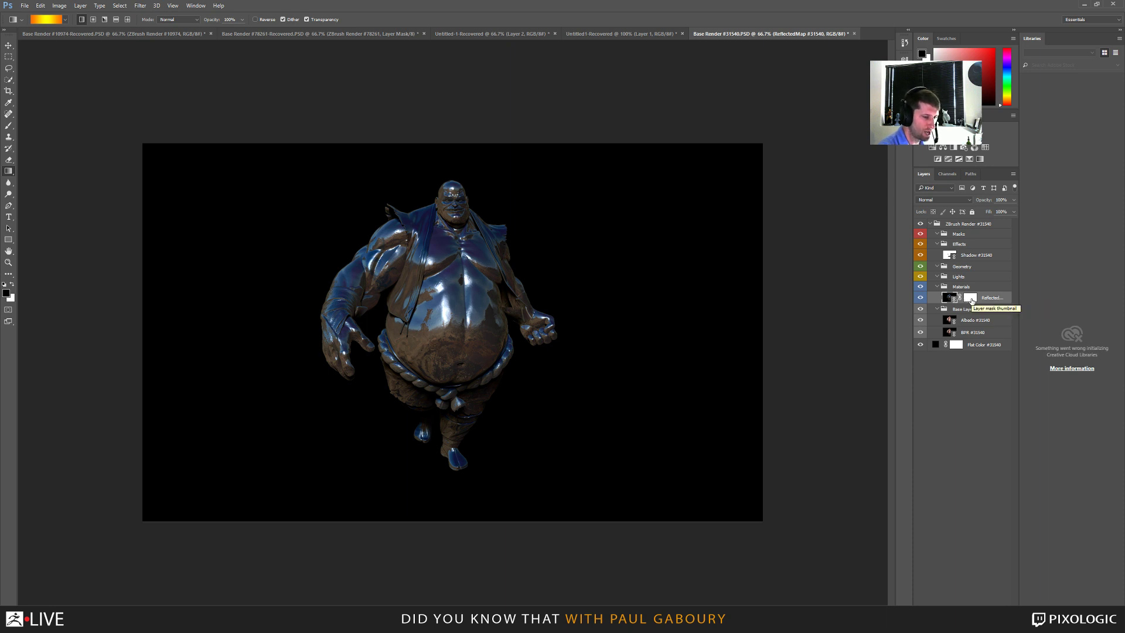
pyautogui.click(973, 299)
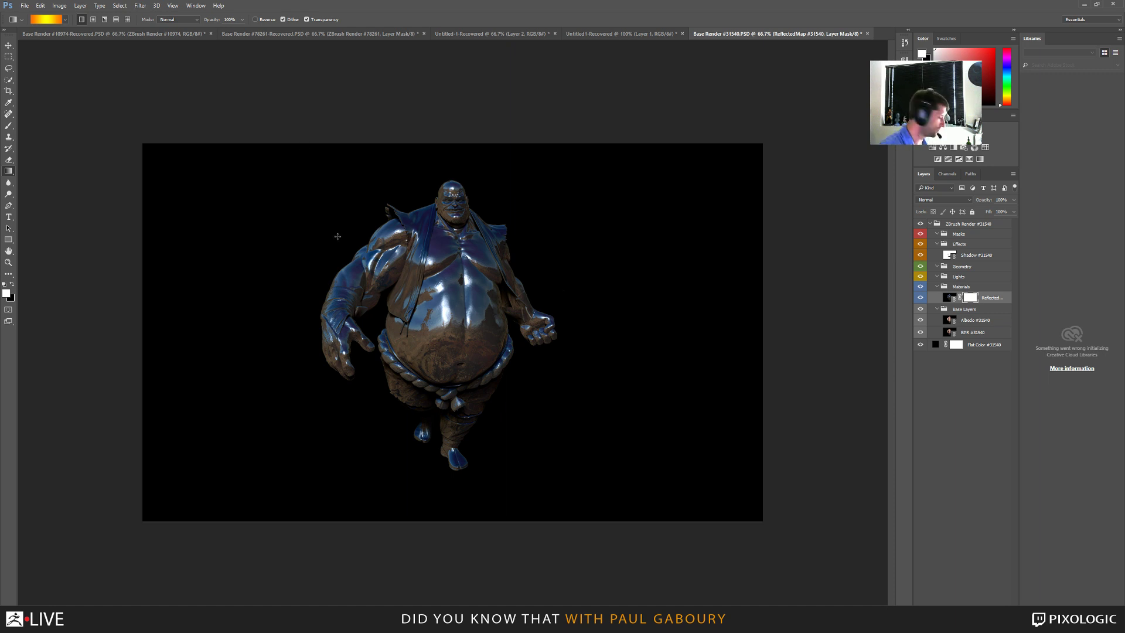
pyautogui.press('b')
pyautogui.press(']')
pyautogui.press(']')
pyautogui.press(']')
pyautogui.press(']')
pyautogui.press(']')
pyautogui.press(']')
pyautogui.press(']')
pyautogui.press(']')
pyautogui.press(']')
pyautogui.press(']')
pyautogui.press(']')
pyautogui.press(']')
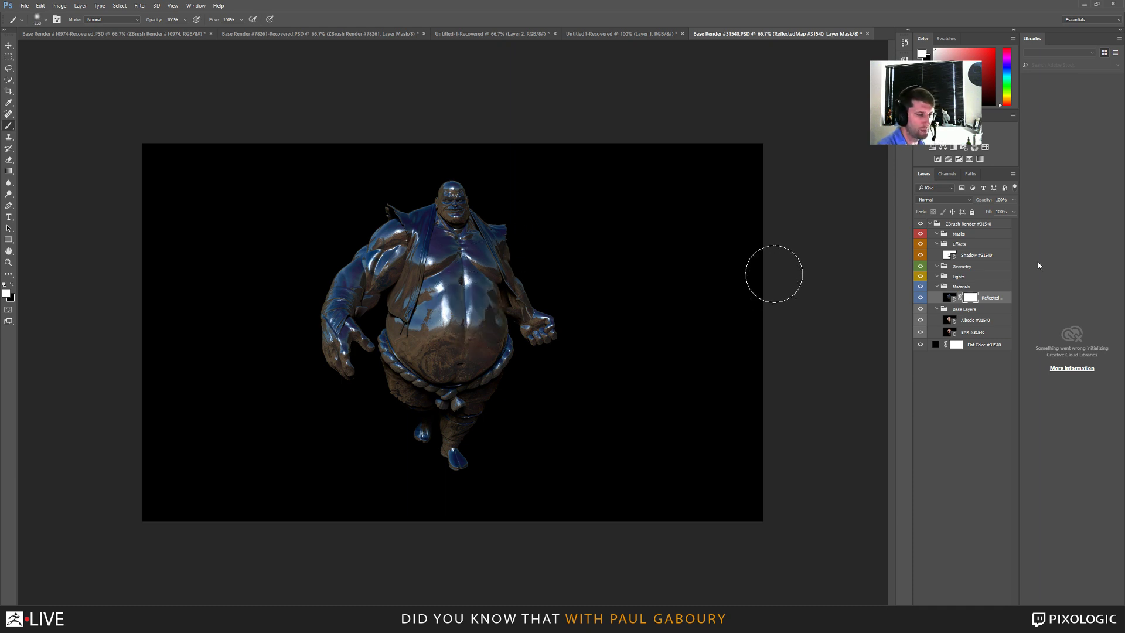
# Paint black on the reflection mask over the belly and chest, hiding the red overlay.
pyautogui.click(947, 174)
pyautogui.press('x')
pyautogui.click(923, 175)
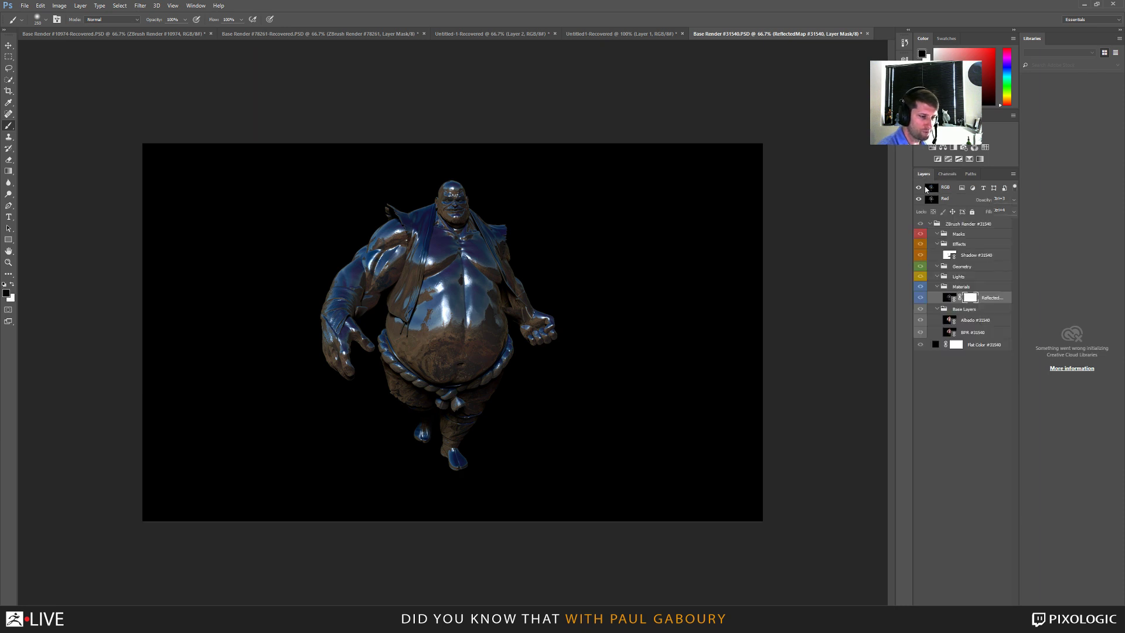
pyautogui.moveTo(475, 340); pyautogui.dragTo(457, 246)
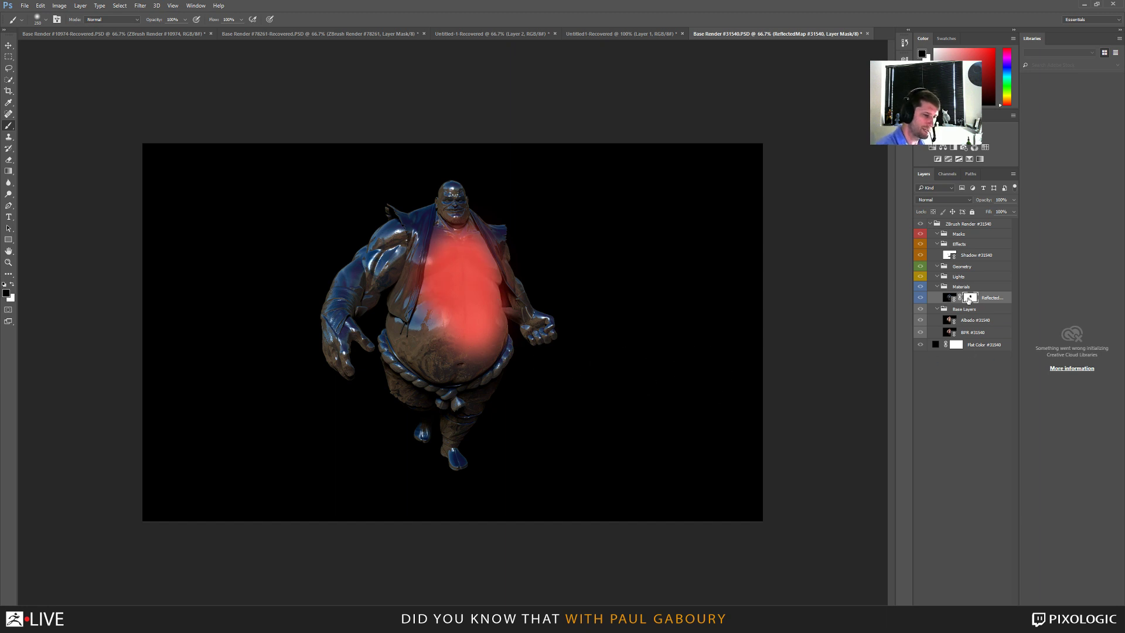
pyautogui.hotkey('ctrl', '2')
# Reselect the ReflectedMap mask and image, declining to rasterize the smart object.
pyautogui.click(968, 303)
pyautogui.click(949, 298)
pyautogui.click(466, 362)
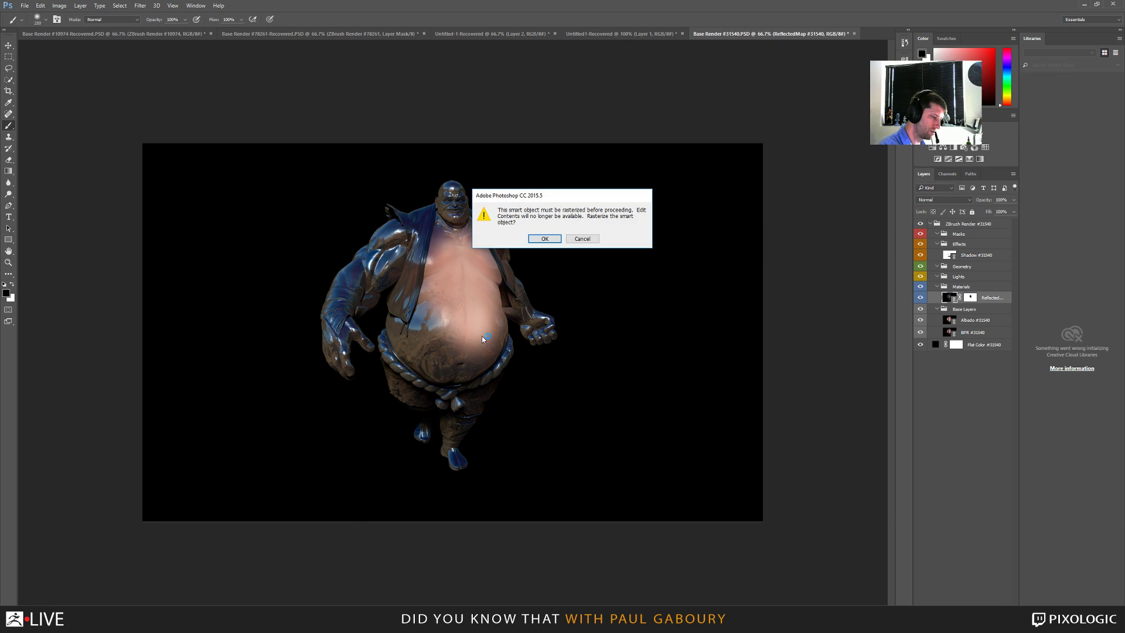
pyautogui.click(581, 237)
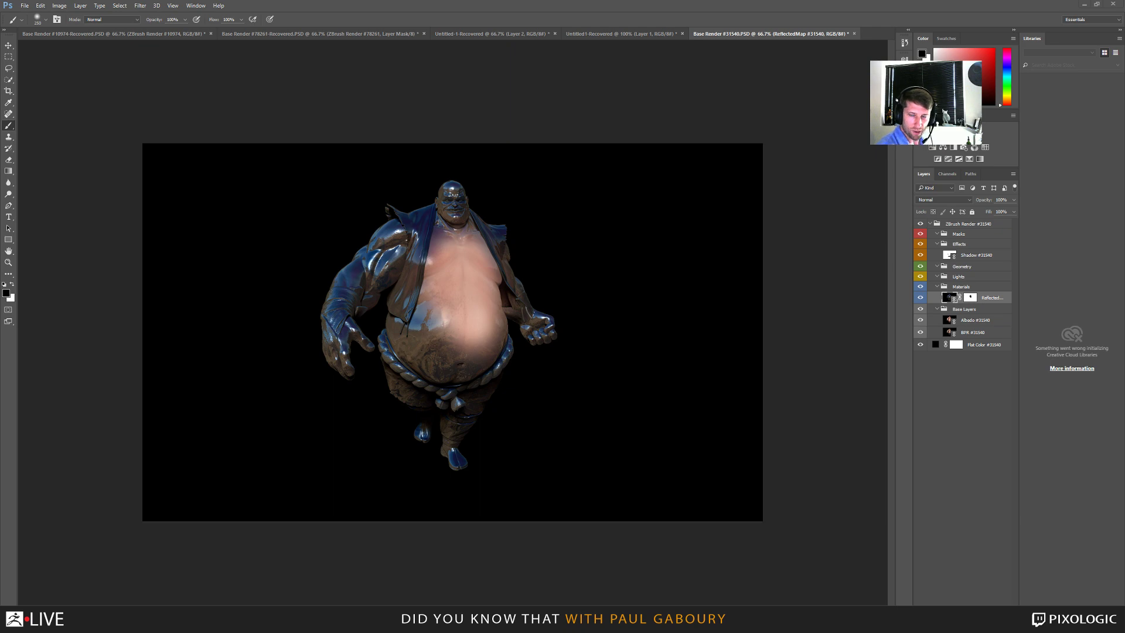
pyautogui.hotkey('alt', 'Tab')
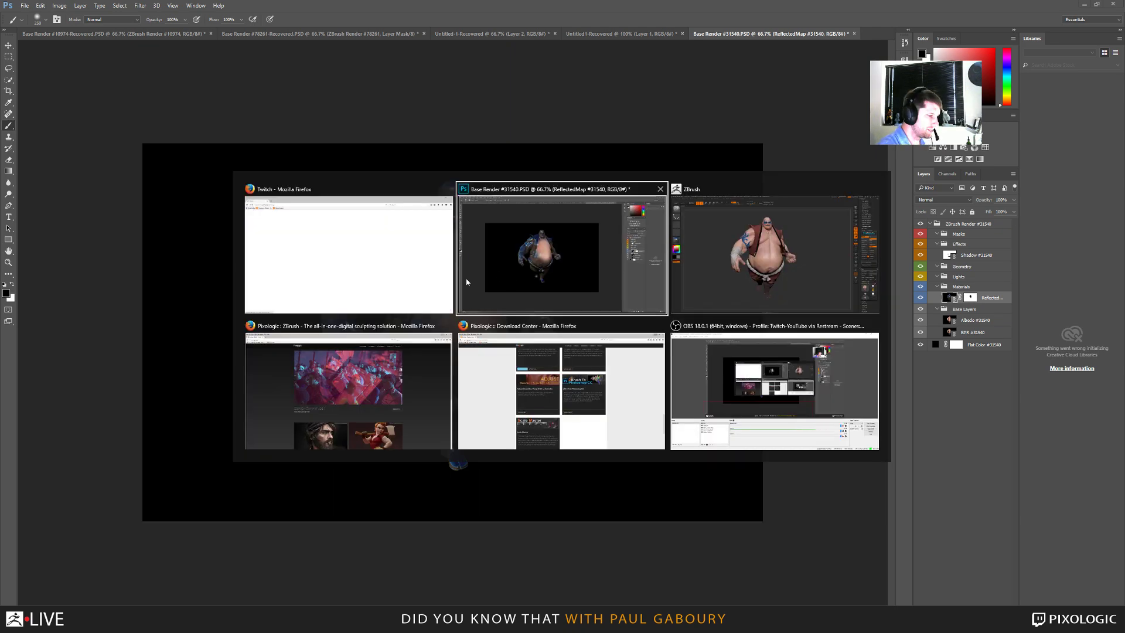
# Return to the Pixologic Download Center in Firefox and open the site's Get Help links.
pyautogui.click(499, 393)
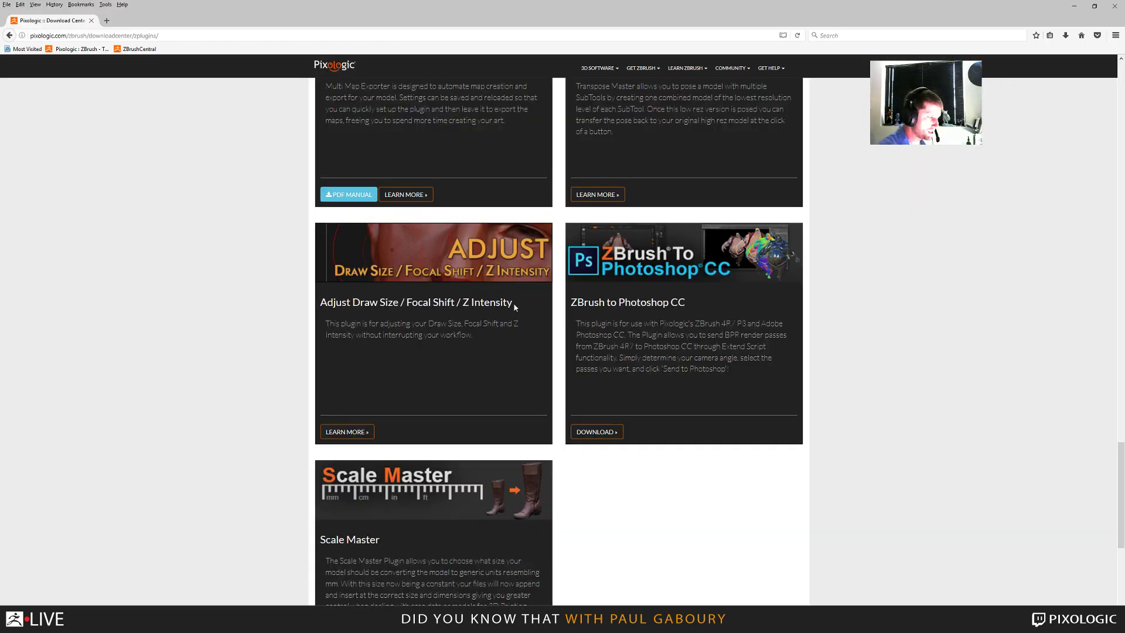
pyautogui.scroll(15, 698, 303)
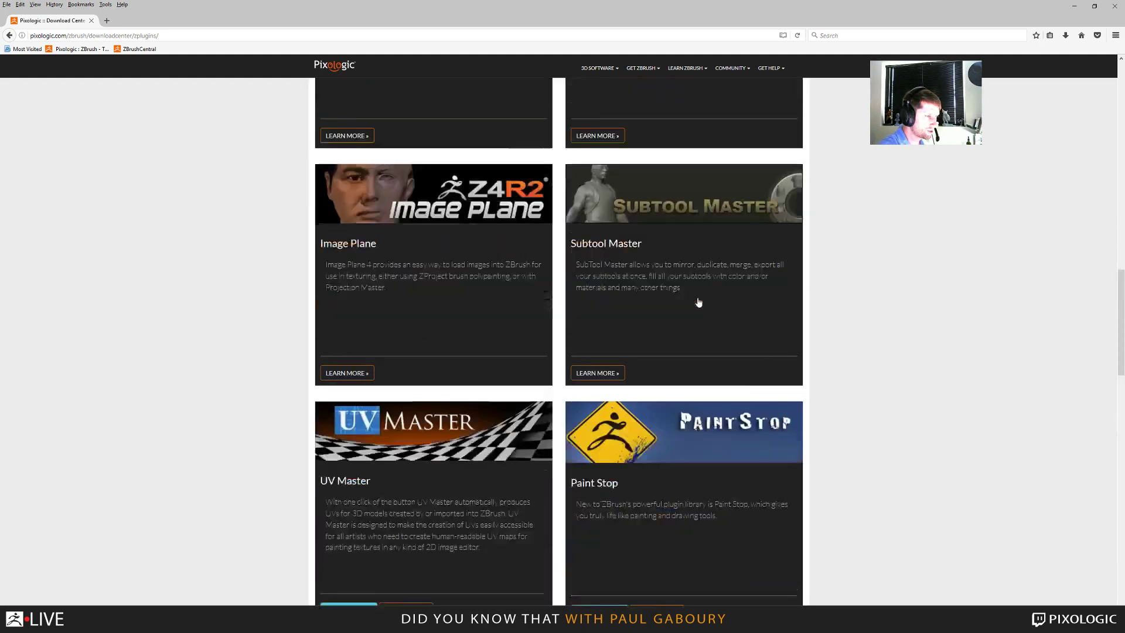
pyautogui.scroll(10, 698, 302)
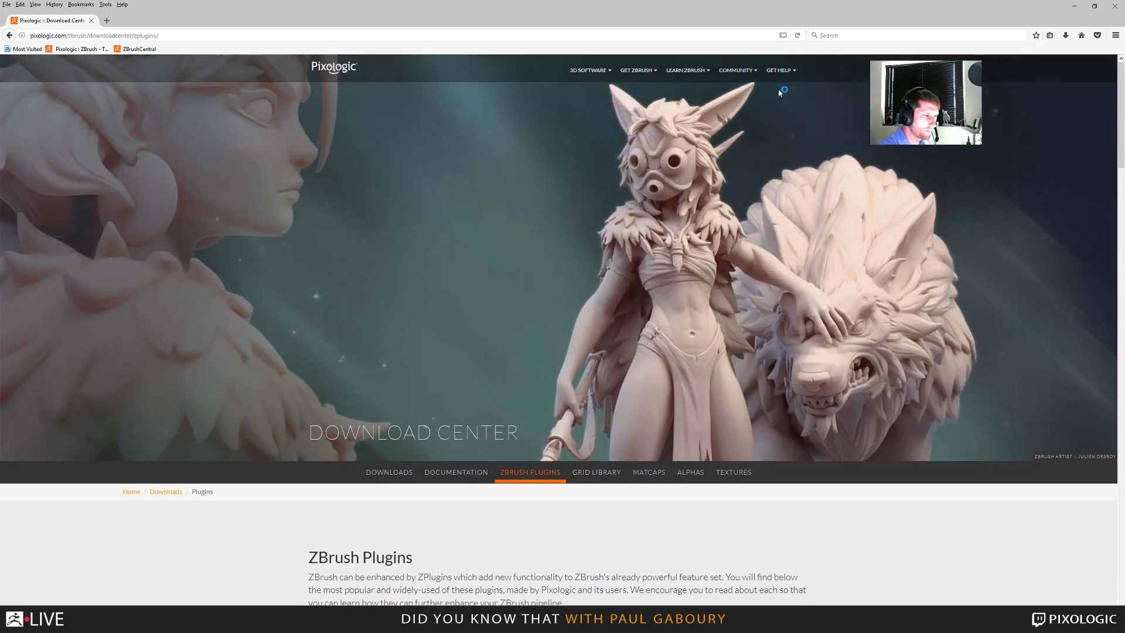
pyautogui.click(785, 73)
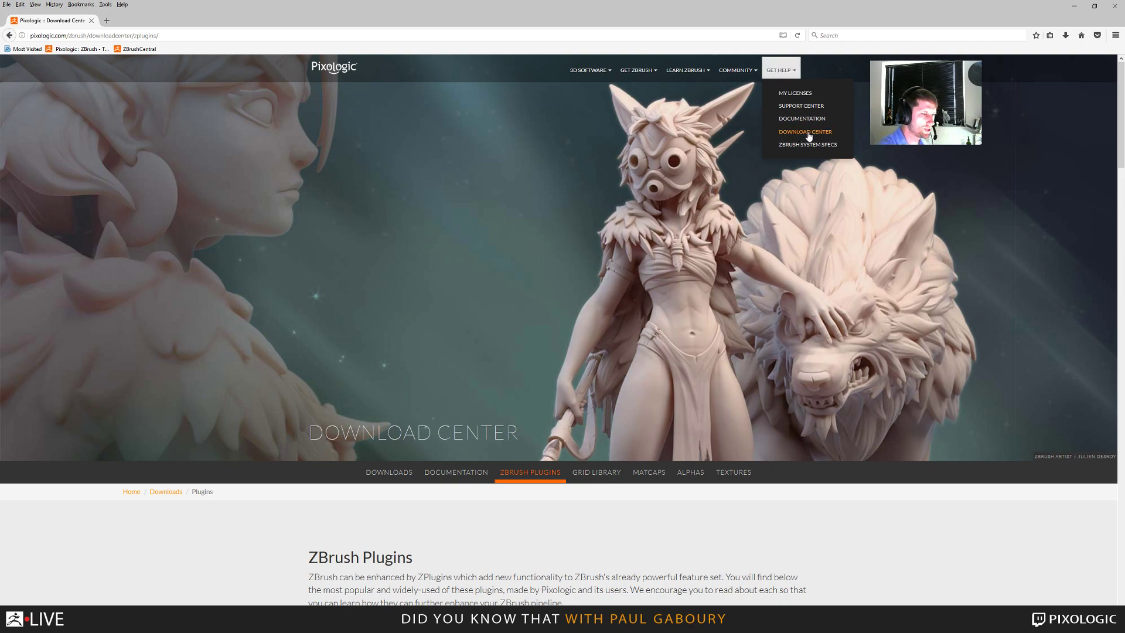
# Scroll the ZBrush Plugins page to the ZBrush to Photoshop CC plugin card.
pyautogui.scroll(-5, 665, 512)
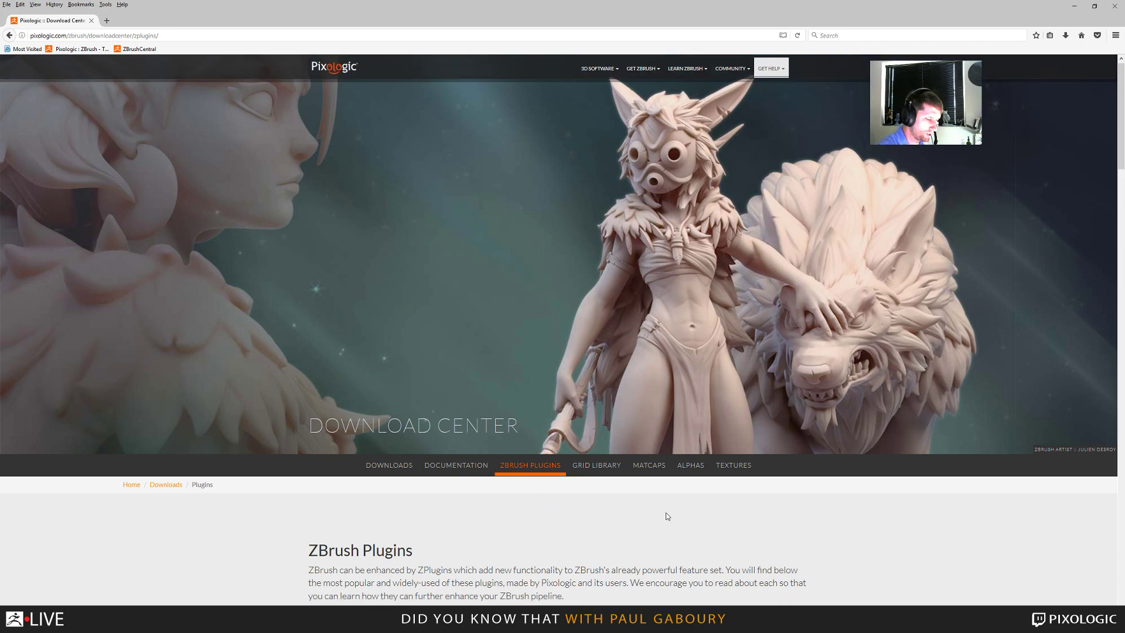
pyautogui.scroll(-4, 666, 509)
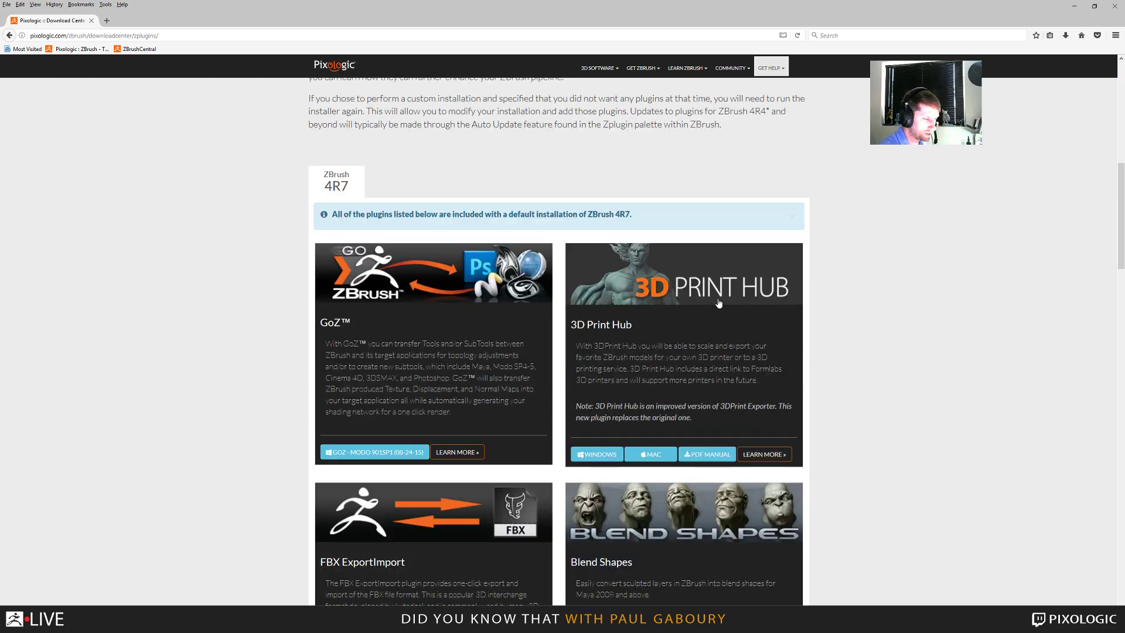
pyautogui.scroll(-20, 633, 410)
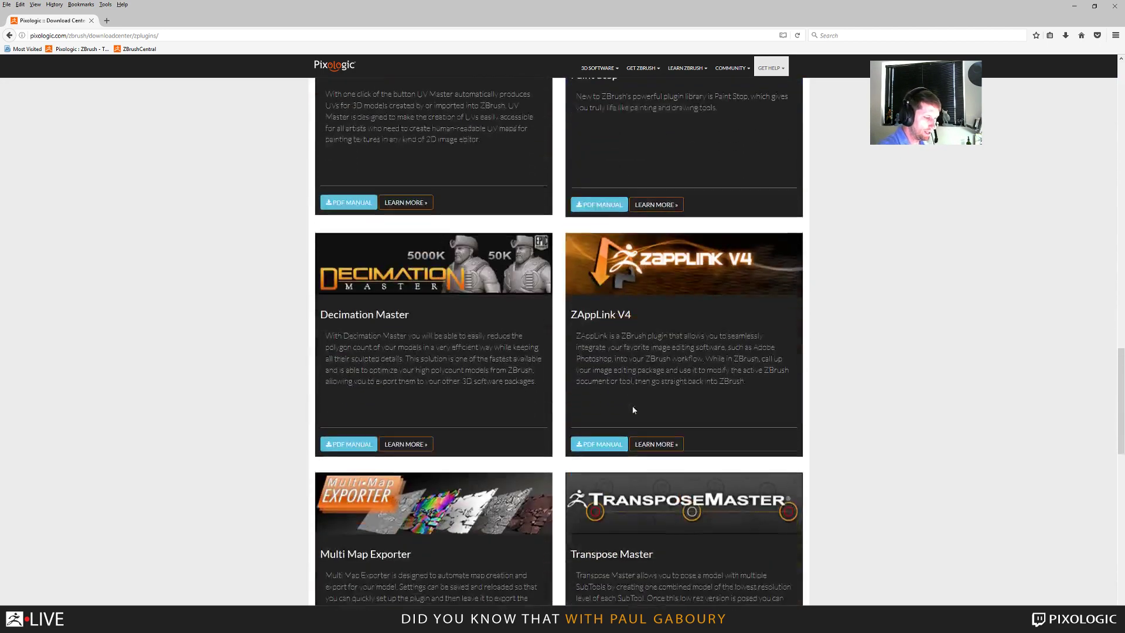
pyautogui.scroll(-4, 634, 409)
pyautogui.scroll(3, 641, 398)
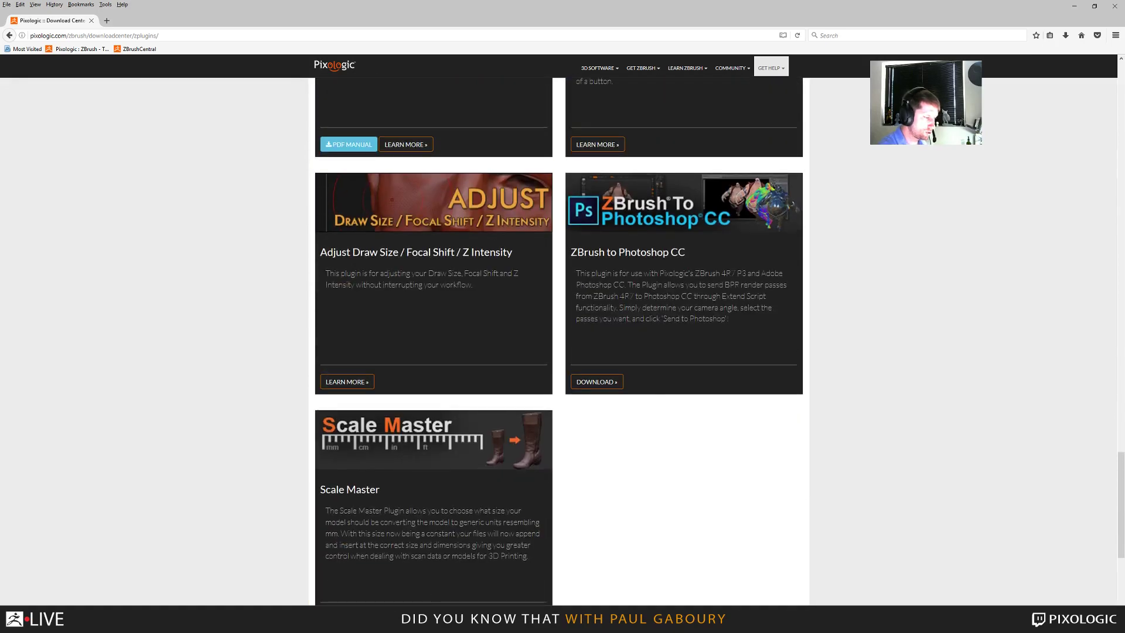